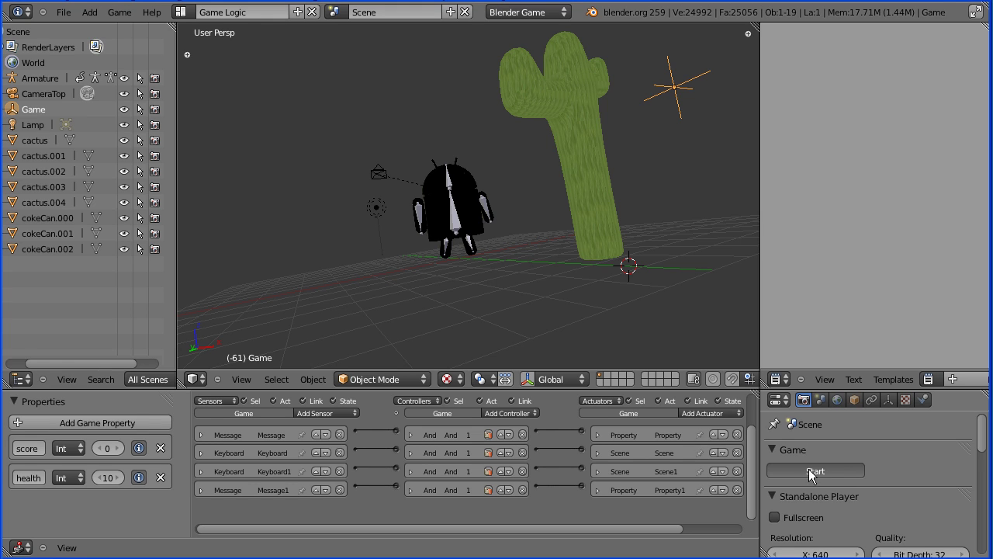
Step: Play the game, steering the android to collect a coke can and bump a cactus, then stop
{"action": "key", "text": "p"}
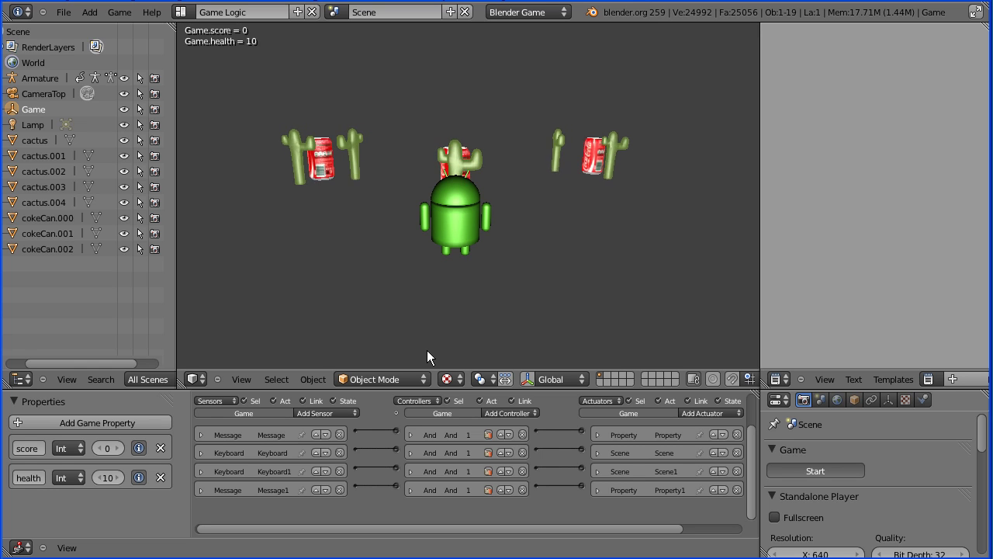
{"action": "key", "text": "Right"}
{"action": "key", "text": "Up"}
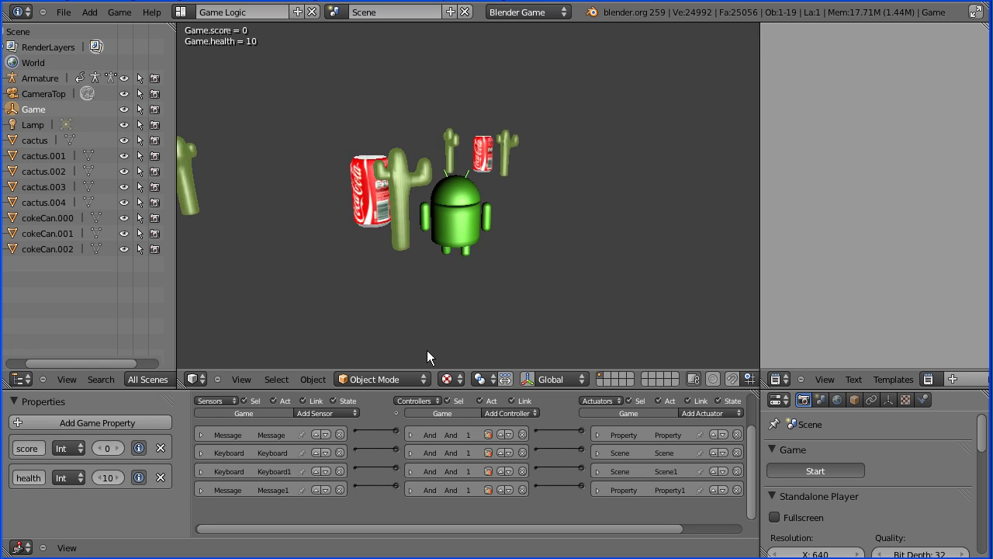
{"action": "key", "text": "Left"}
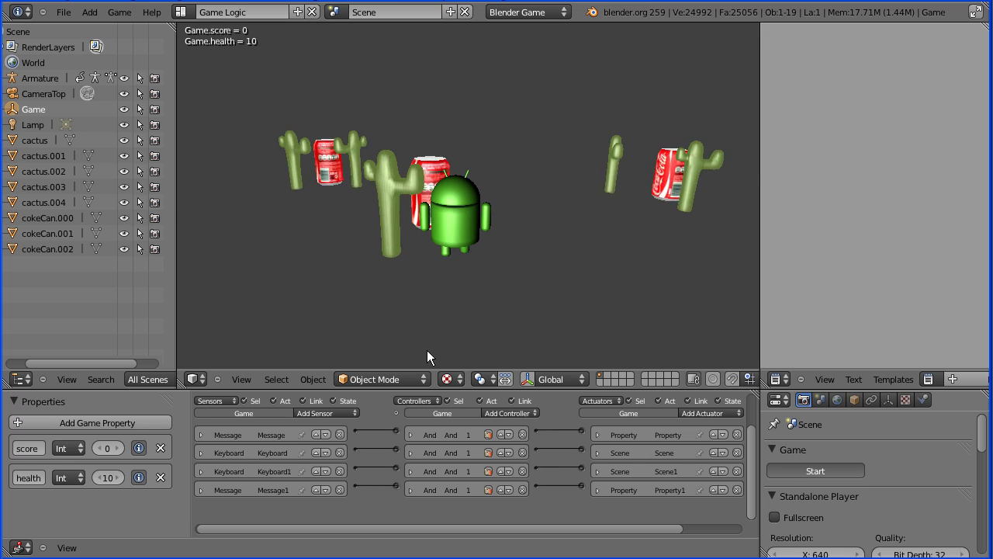
{"action": "key", "text": "Up"}
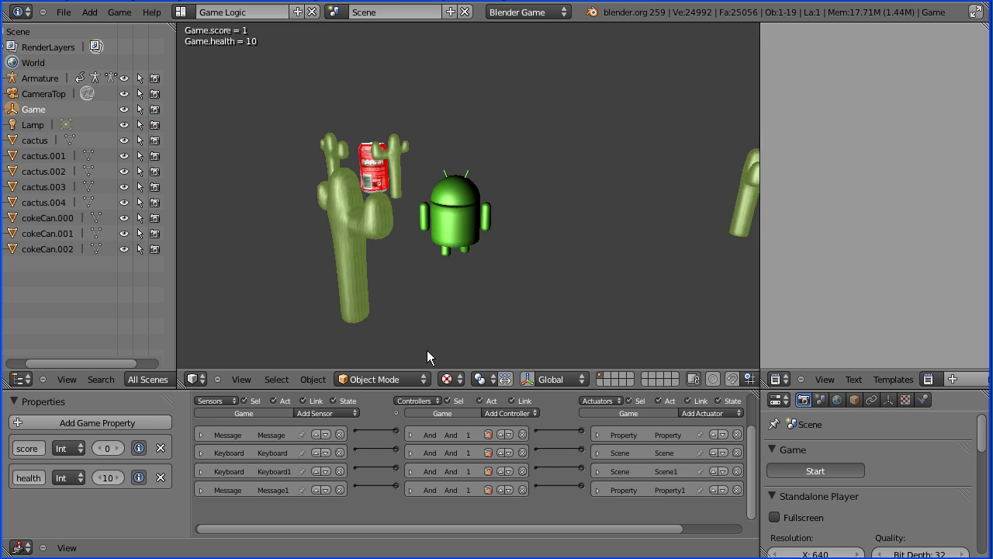
{"action": "key", "text": "Right"}
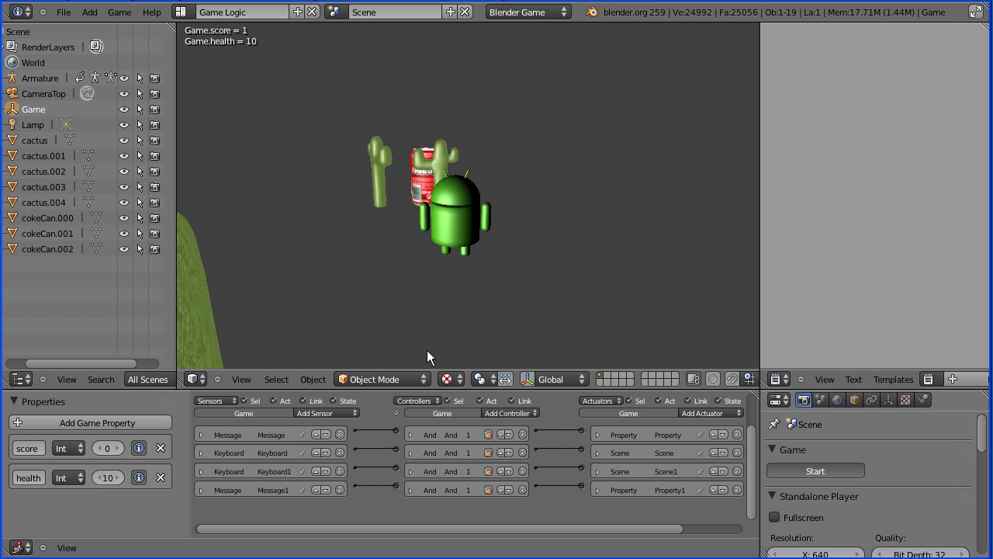
{"action": "key", "text": "Up"}
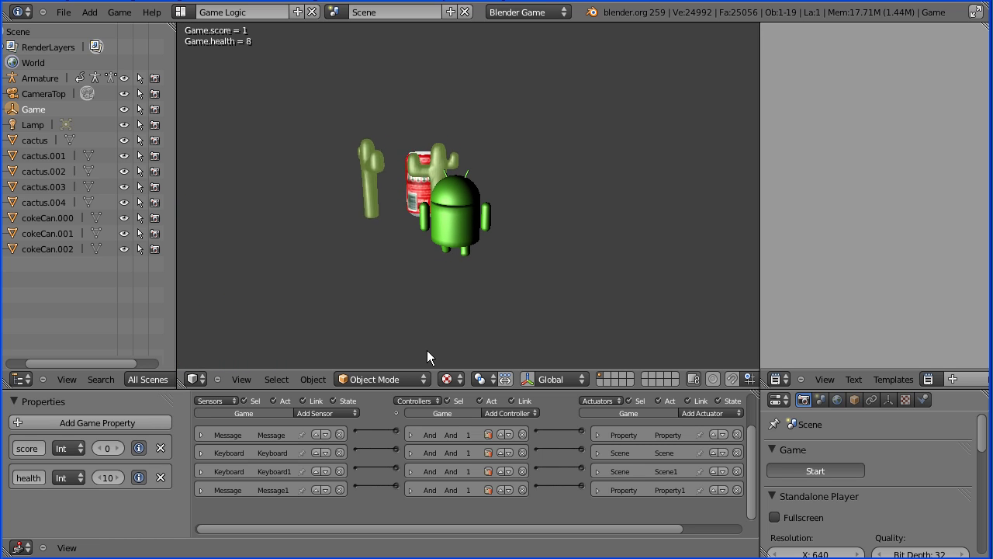
{"action": "key", "text": "Right"}
{"action": "key", "text": "Escape"}
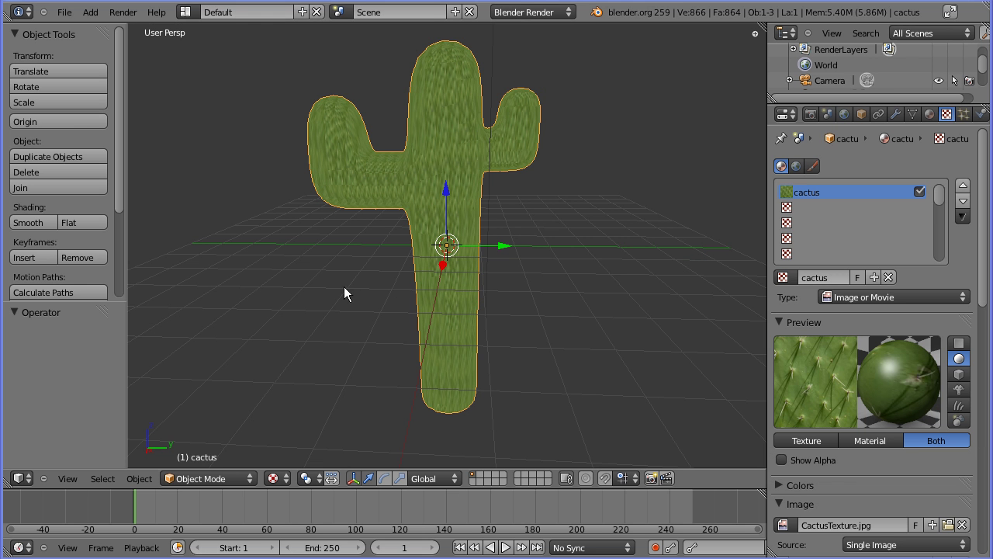
Step: Orbit the view and reopen AndroidCameraRun.blend from the recent files list
{"action": "middle_click_drag", "start_coordinate": [320, 277], "coordinate": [354, 269]}
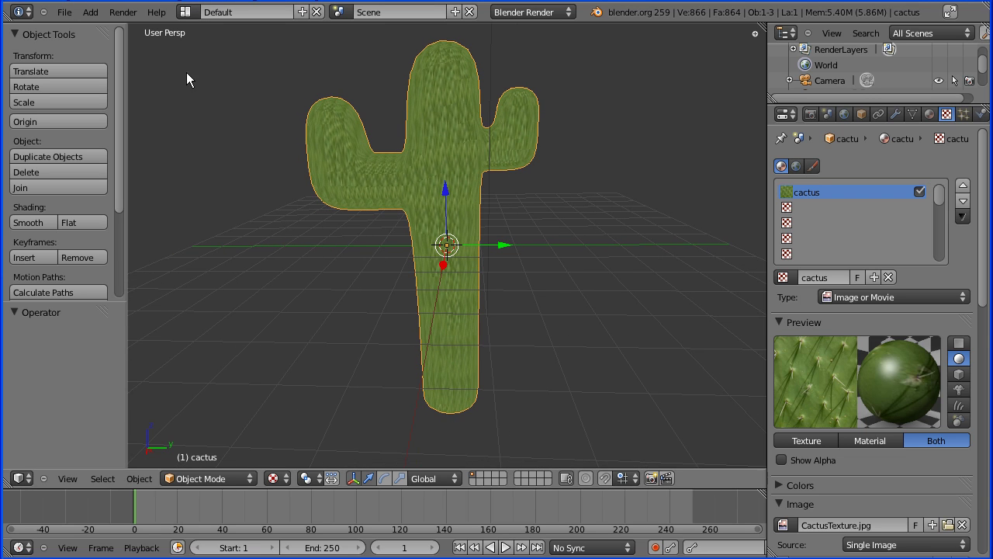
{"action": "left_click", "coordinate": [60, 14]}
{"action": "mouse_move", "coordinate": [123, 60]}
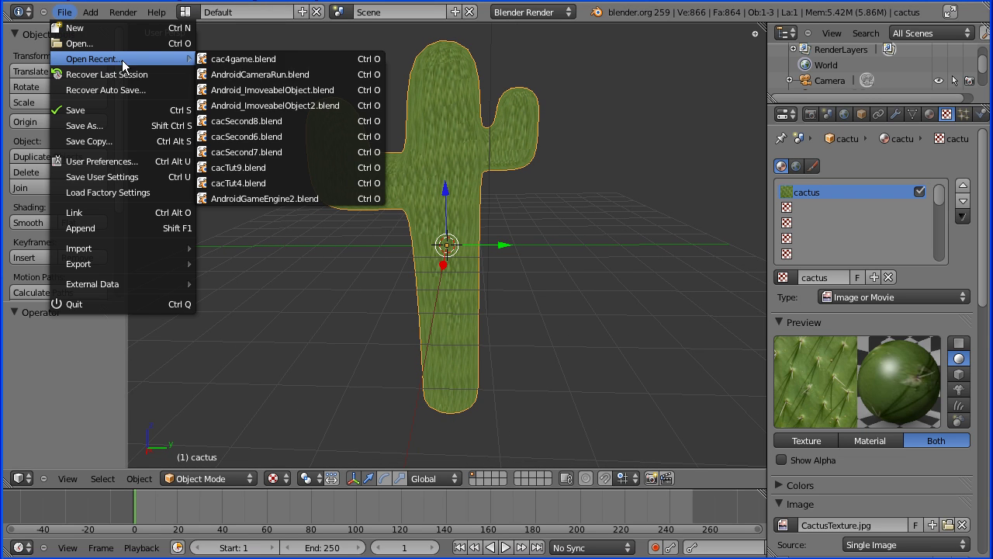
{"action": "left_click", "coordinate": [250, 75]}
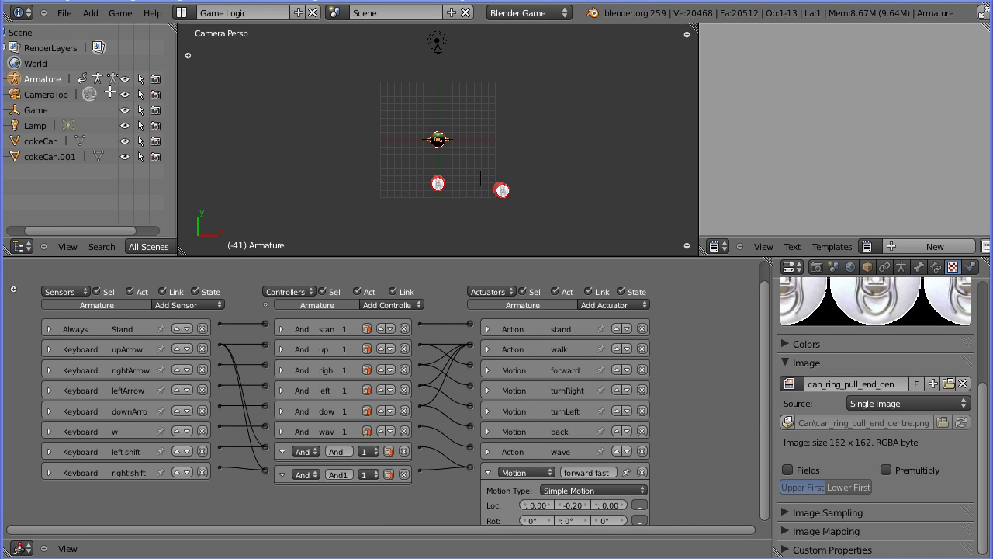
Step: Switch to the Default layout and append the cactus object from cactus/cac4game.blend
{"action": "left_click", "coordinate": [182, 13]}
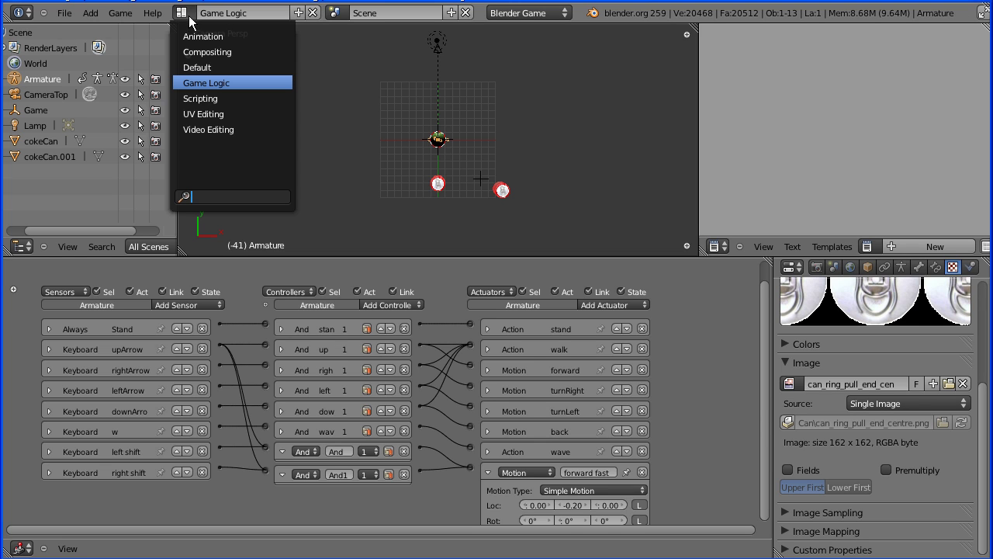
{"action": "left_click", "coordinate": [210, 67]}
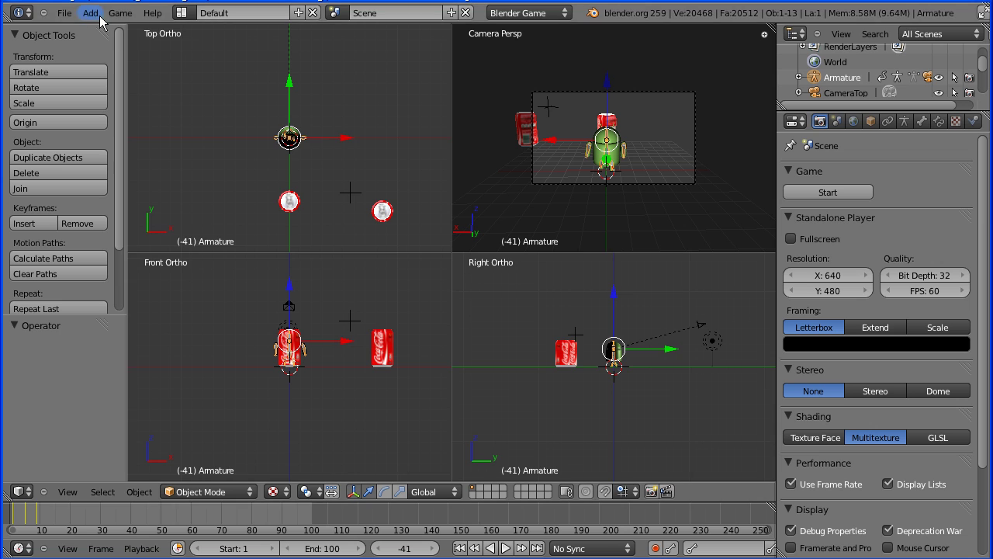
{"action": "left_click", "coordinate": [65, 13]}
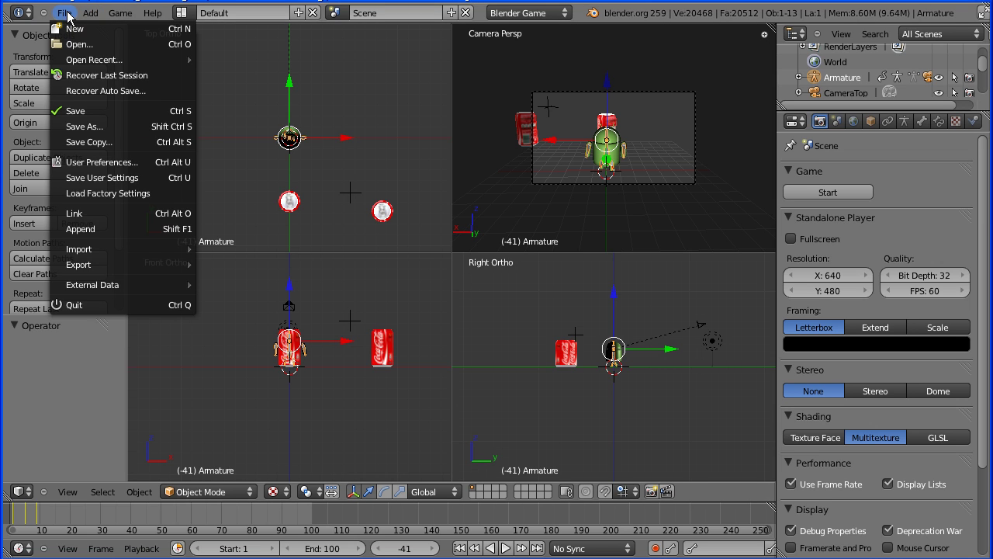
{"action": "left_click", "coordinate": [123, 231]}
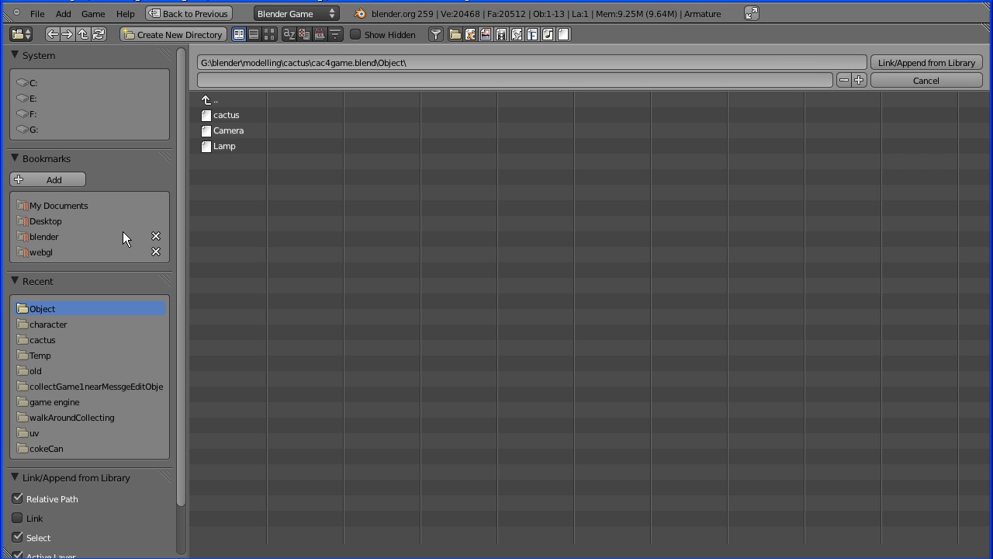
{"action": "left_click", "coordinate": [42, 340]}
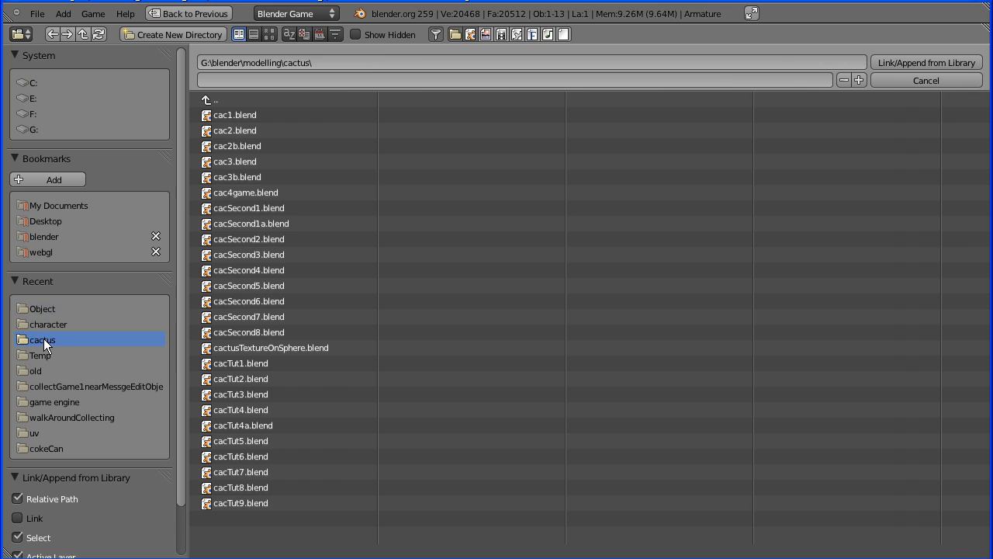
{"action": "double_click", "coordinate": [257, 192]}
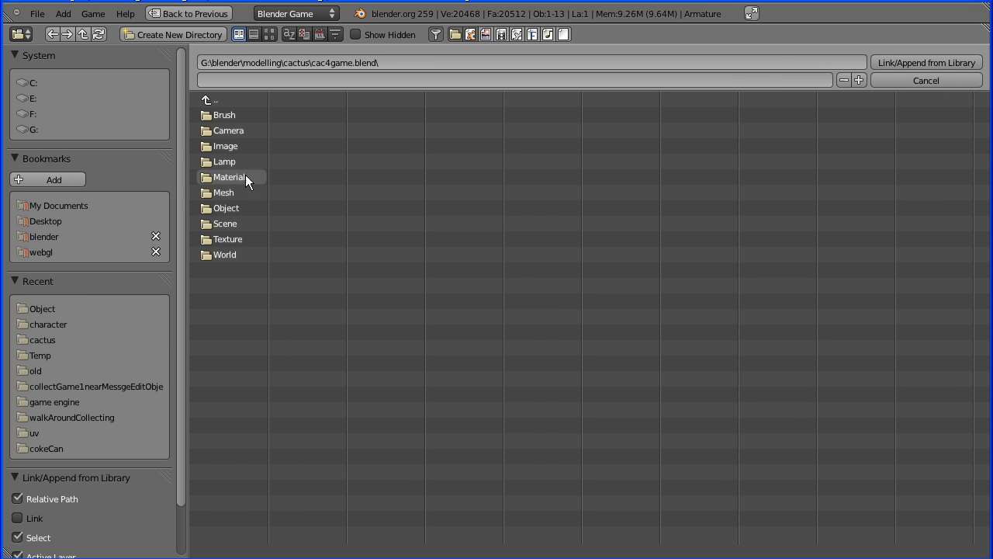
{"action": "left_click", "coordinate": [209, 209]}
{"action": "left_click", "coordinate": [221, 114]}
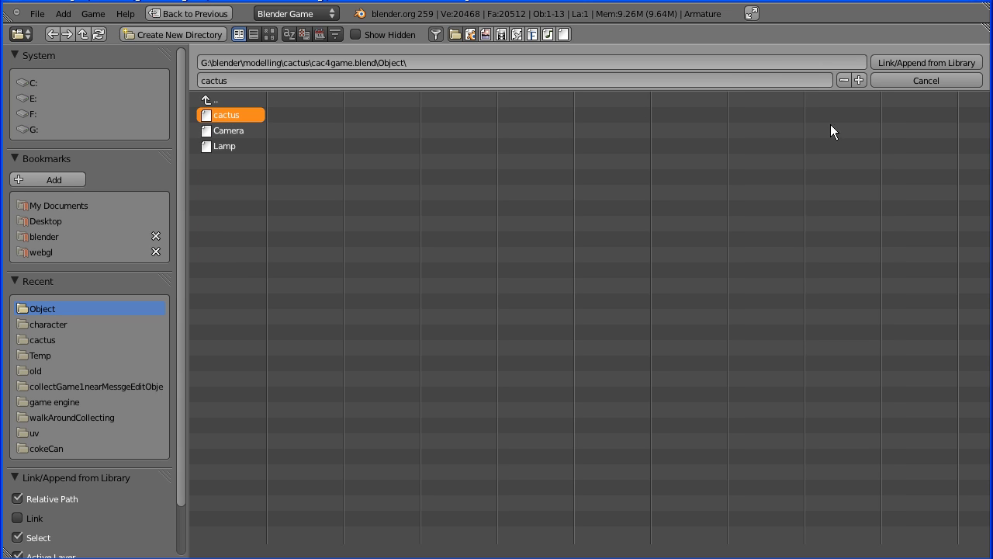
{"action": "left_click", "coordinate": [943, 63]}
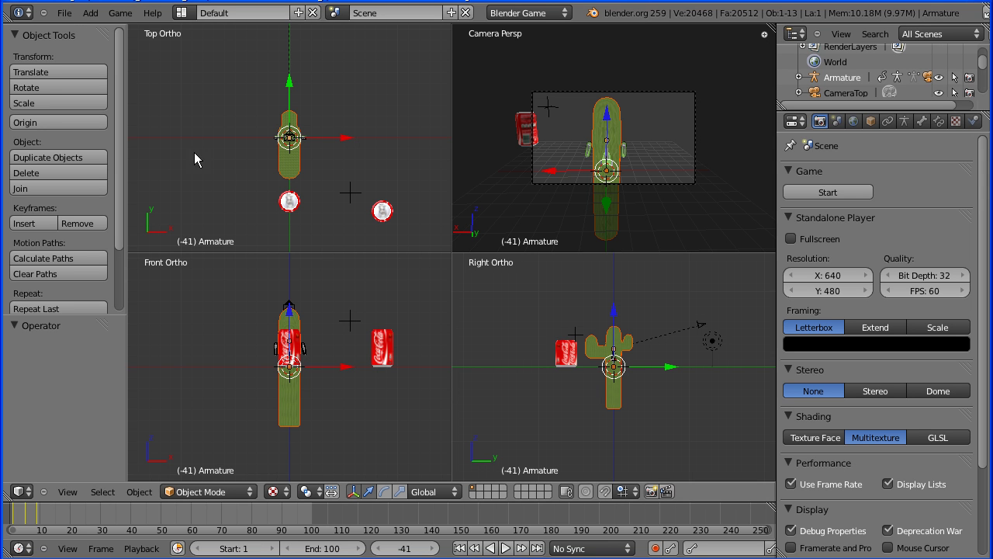
Step: Move the cactus along X and Y, then scale it down to 0.422
{"action": "key", "text": "g"}
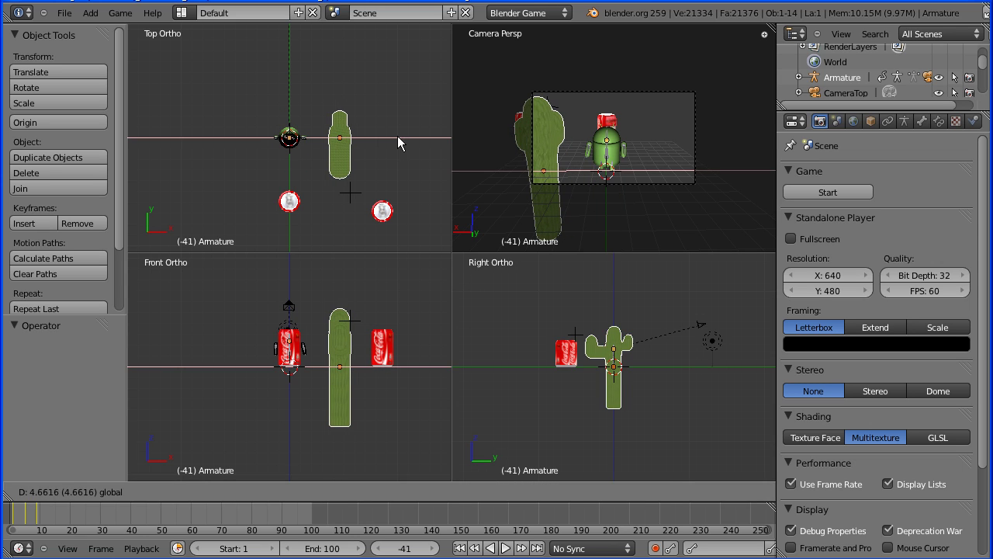
{"action": "left_click", "coordinate": [397, 135]}
{"action": "key", "text": "g"}
{"action": "key", "text": "y"}
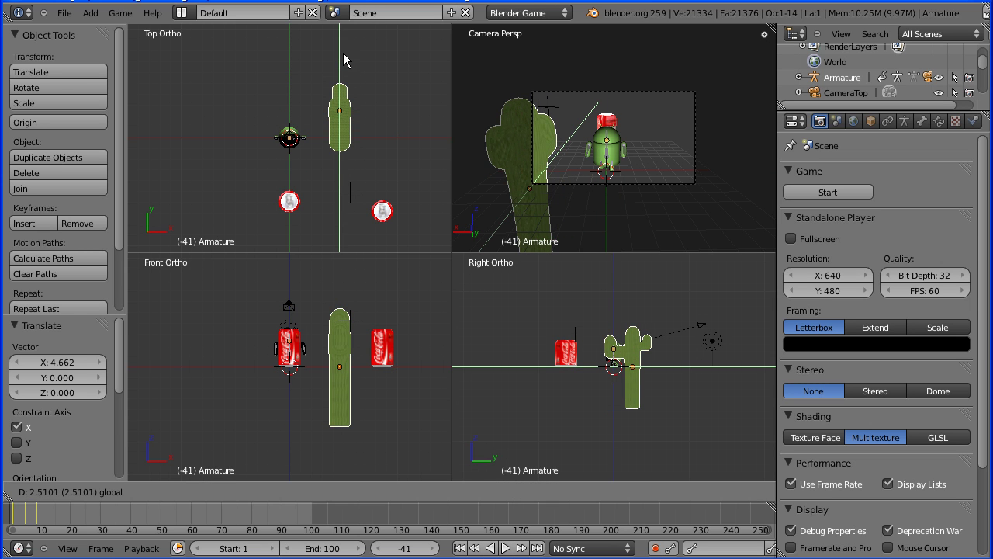
{"action": "left_click", "coordinate": [347, 41]}
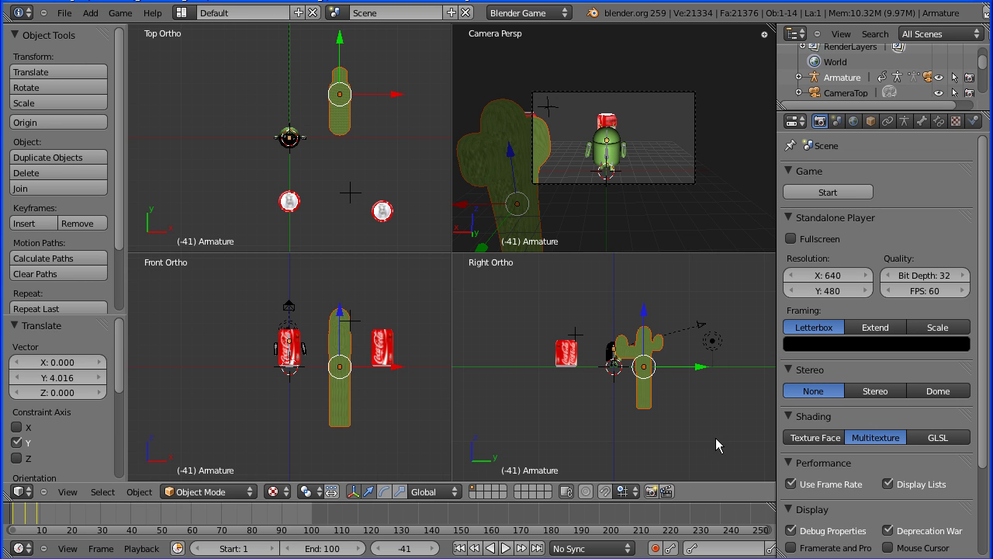
{"action": "key", "text": "s"}
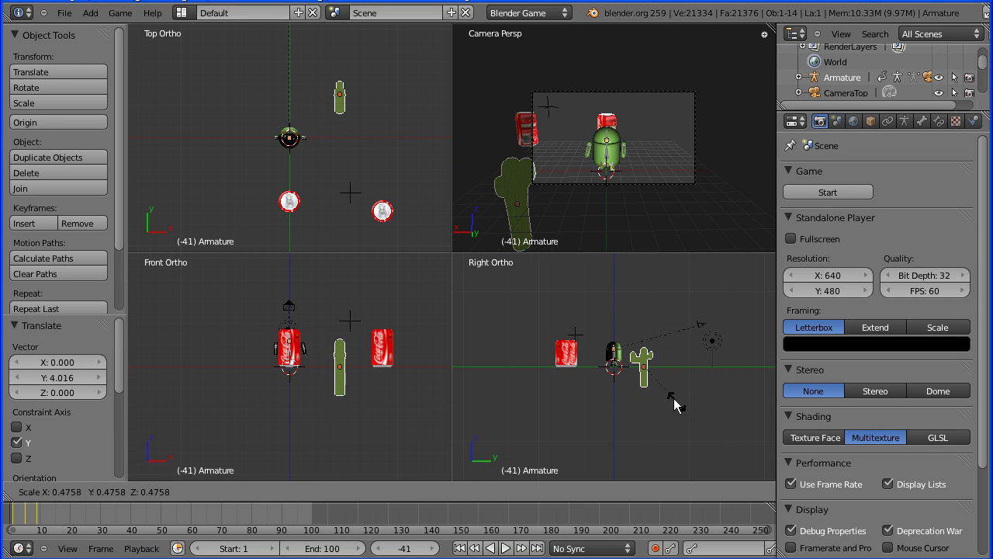
{"action": "left_click", "coordinate": [674, 400]}
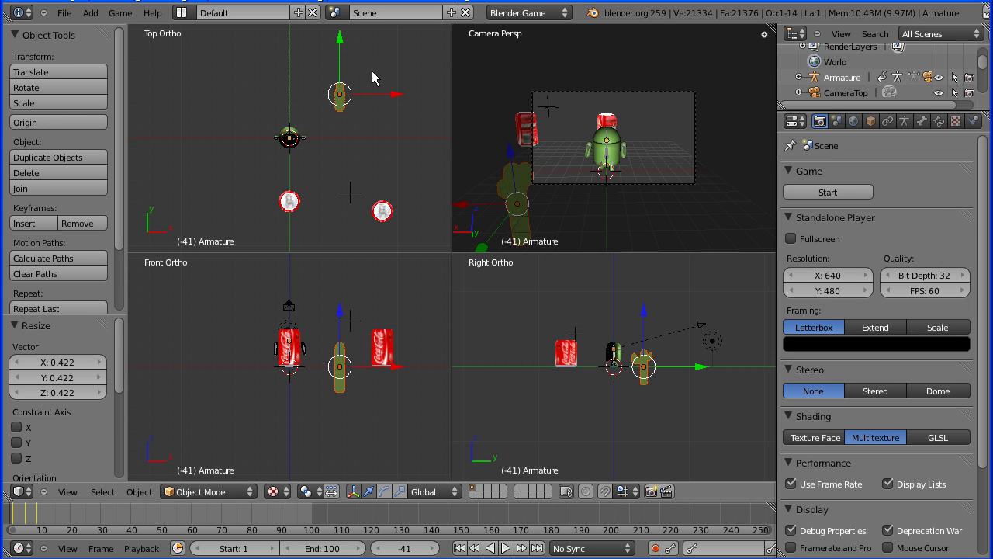
Step: Rotate the cactus 90° about X, place it beside the nearer coke can, and raise it
{"action": "type", "text": "r90"}
{"action": "key", "text": "Return"}
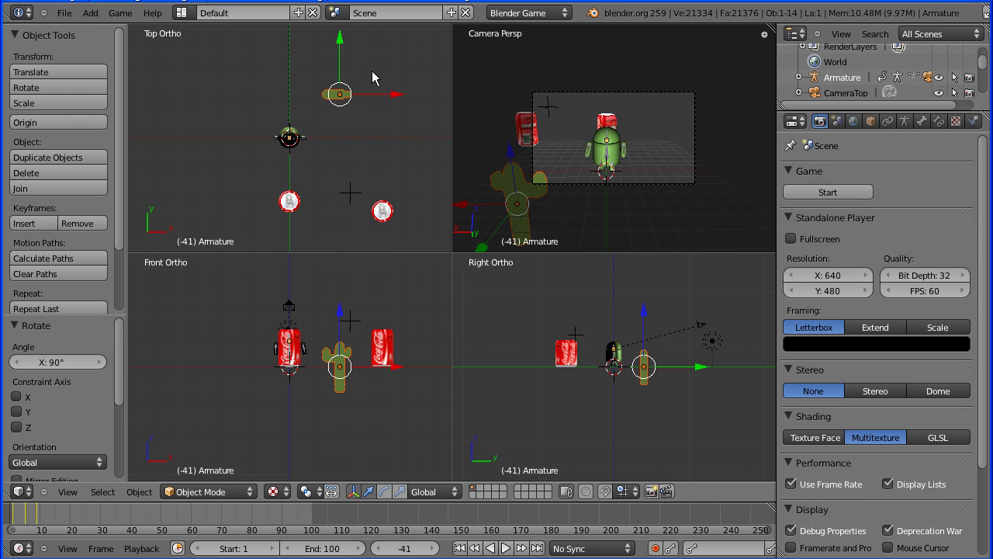
{"action": "key", "text": "g"}
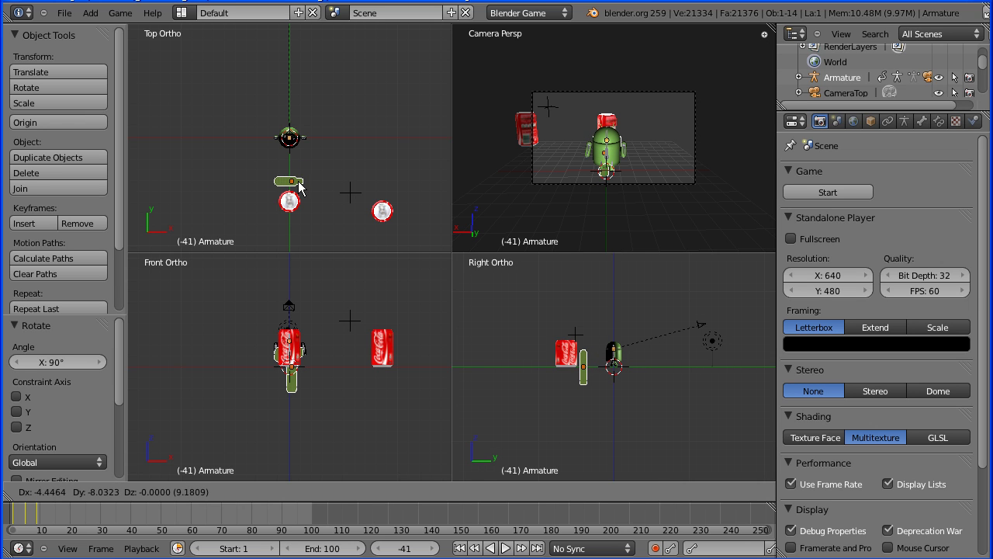
{"action": "left_click", "coordinate": [303, 186]}
{"action": "scroll", "coordinate": [680, 397], "scroll_direction": "up", "scroll_amount": 5}
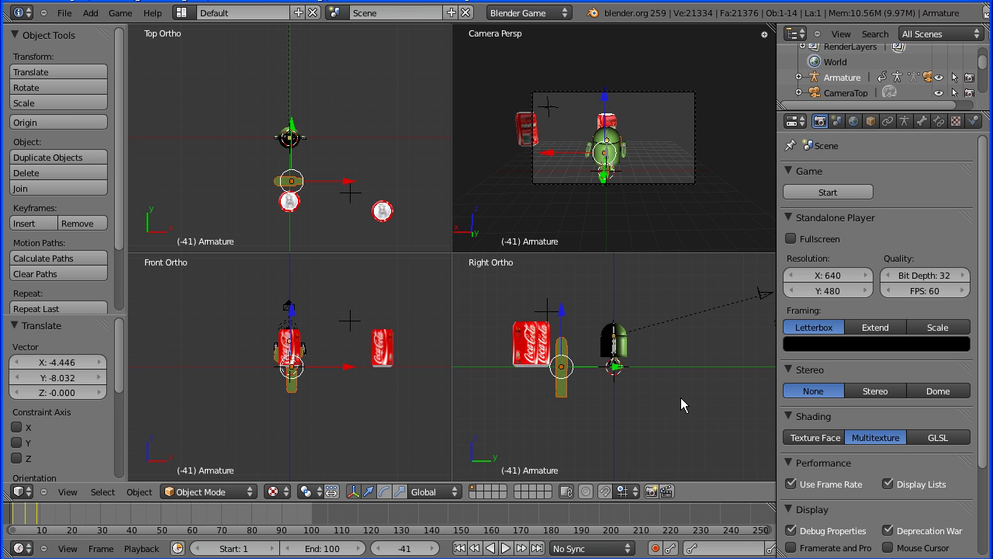
{"action": "left_click_drag", "start_coordinate": [539, 314], "coordinate": [534, 273]}
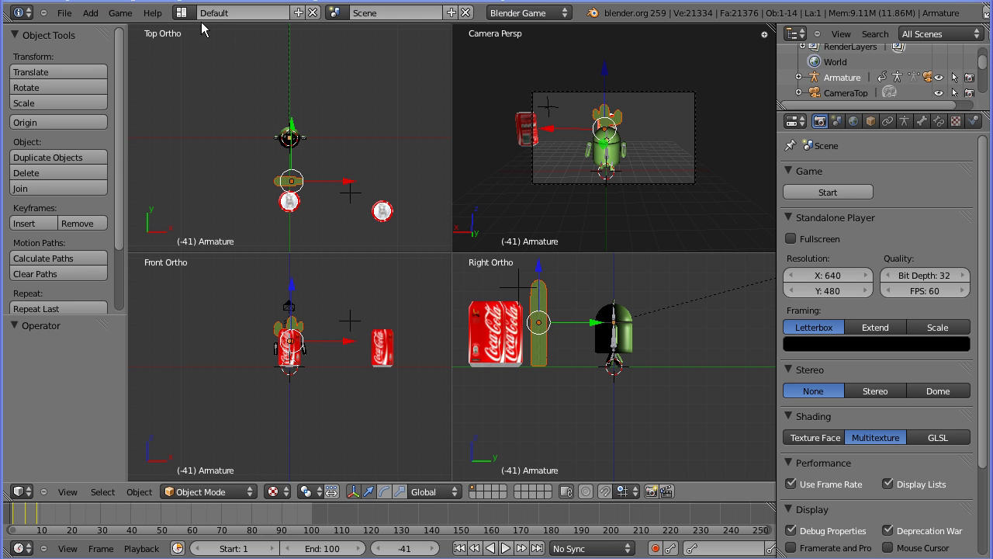
Step: Switch to the Game Logic layout, select the cactus, and add a Near sensor
{"action": "left_click", "coordinate": [186, 14]}
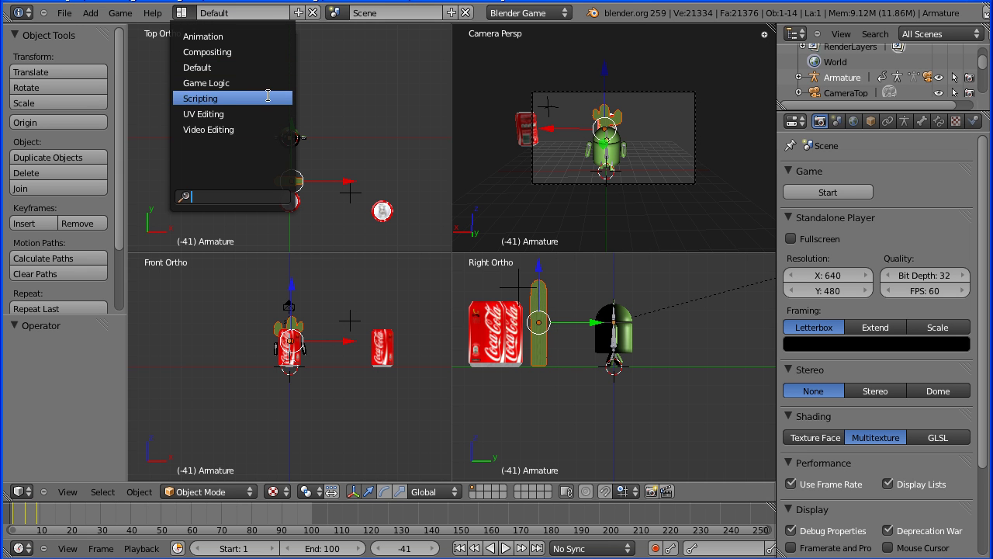
{"action": "left_click", "coordinate": [206, 83]}
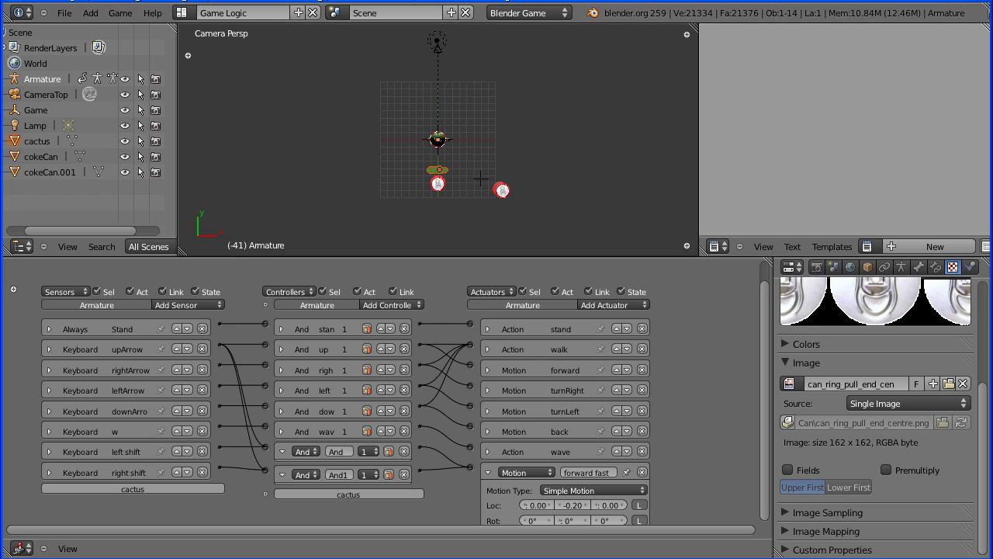
{"action": "scroll", "coordinate": [456, 207], "scroll_direction": "up", "scroll_amount": 4}
{"action": "right_click", "coordinate": [435, 209]}
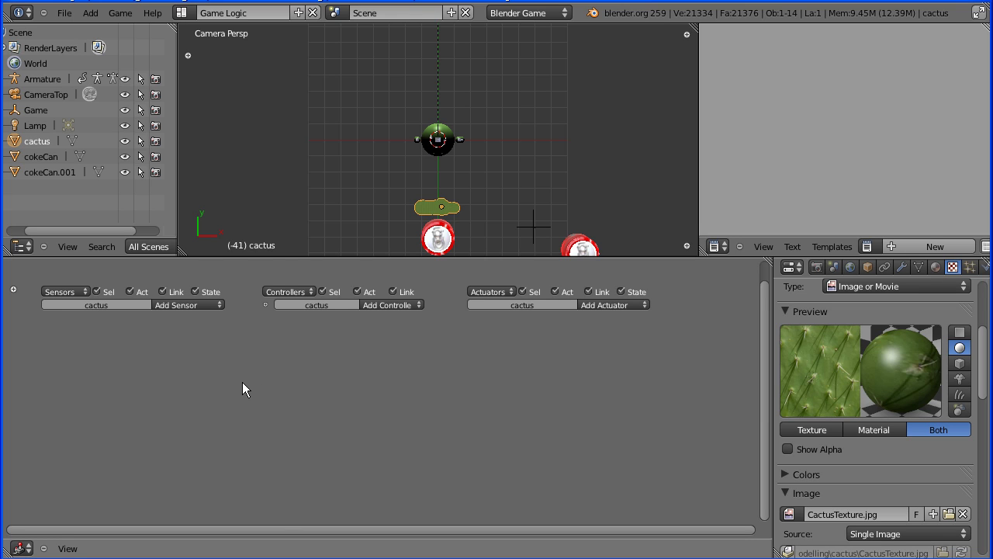
{"action": "scroll", "coordinate": [242, 382], "scroll_direction": "up", "scroll_amount": 2}
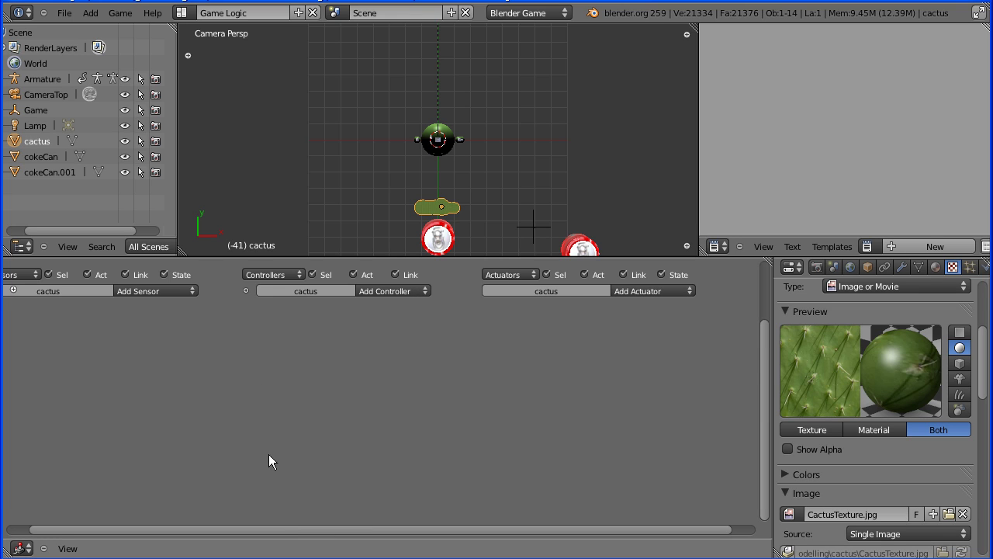
{"action": "left_click_drag", "start_coordinate": [297, 533], "coordinate": [261, 529]}
{"action": "left_click", "coordinate": [205, 292]}
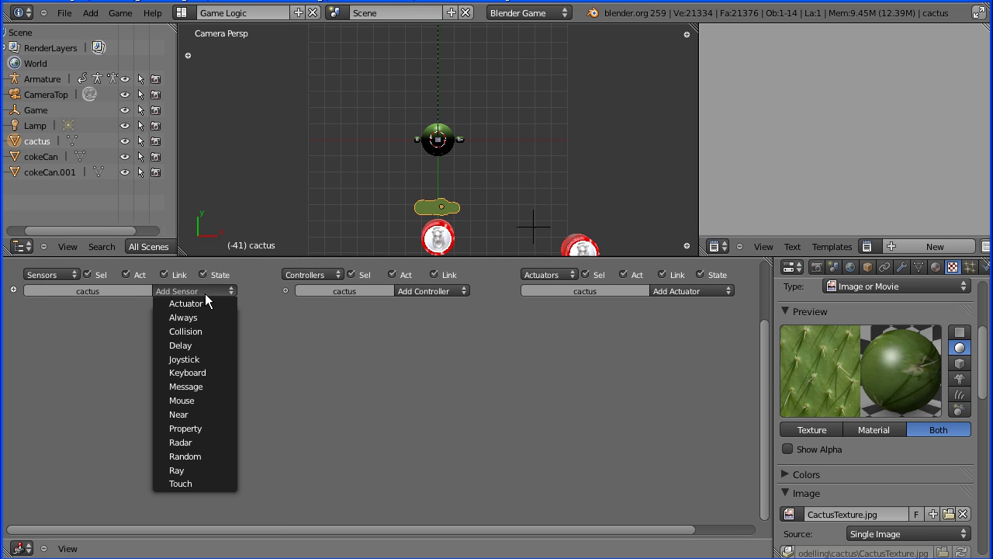
{"action": "left_click", "coordinate": [215, 414]}
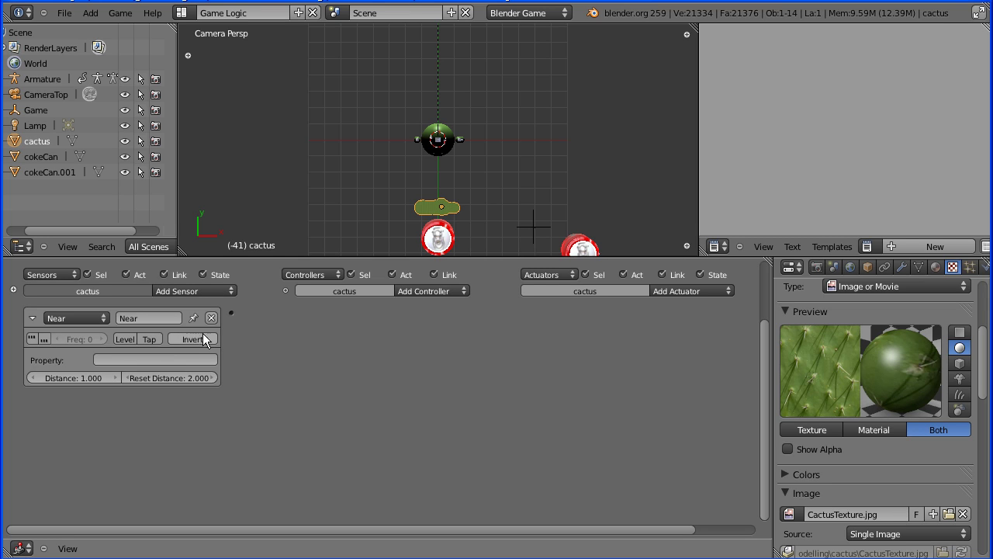
Step: Wire the Near sensor through an And controller to a Message actuator with subject 'bounce'
{"action": "left_click", "coordinate": [437, 291]}
{"action": "left_click", "coordinate": [439, 301]}
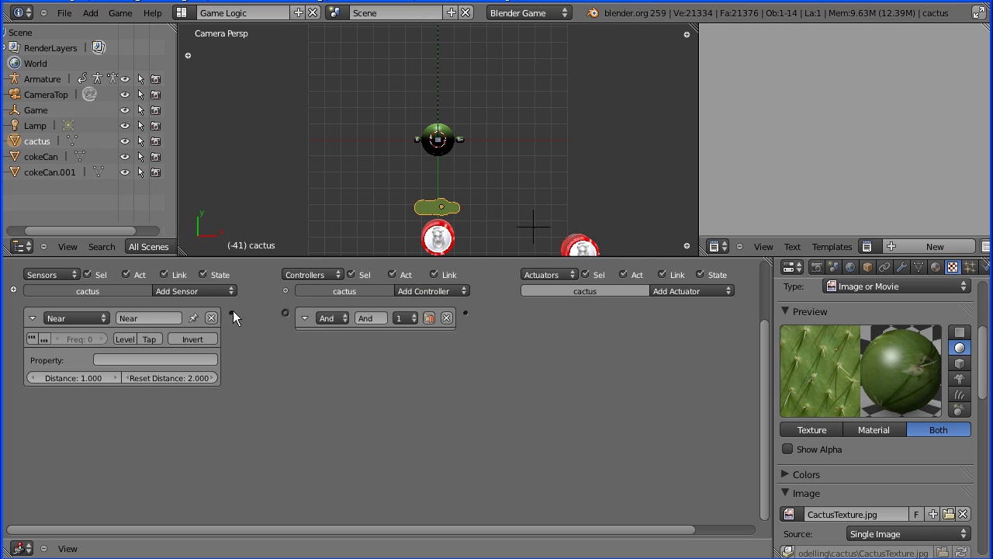
{"action": "left_click_drag", "start_coordinate": [283, 314], "coordinate": [287, 312]}
{"action": "left_click", "coordinate": [692, 290]}
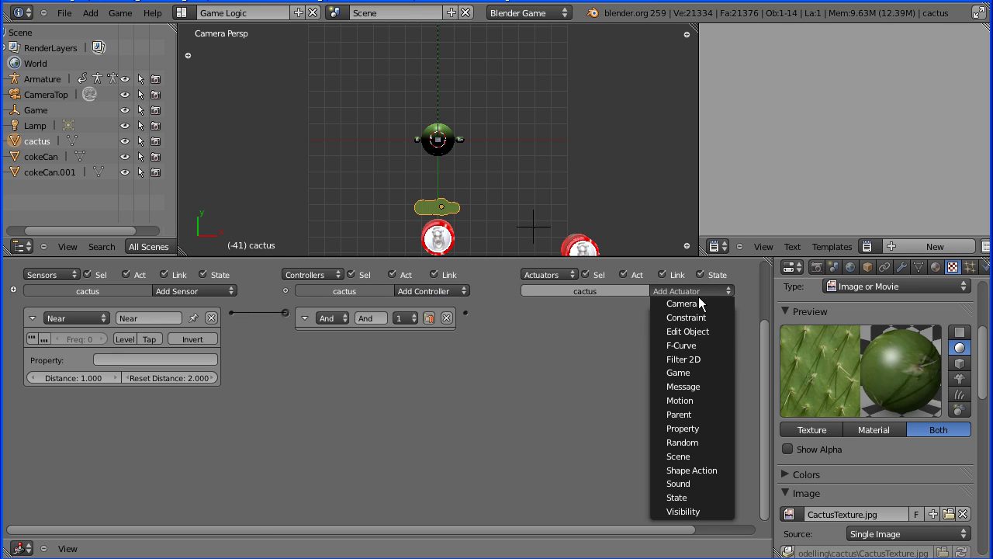
{"action": "left_click", "coordinate": [710, 385]}
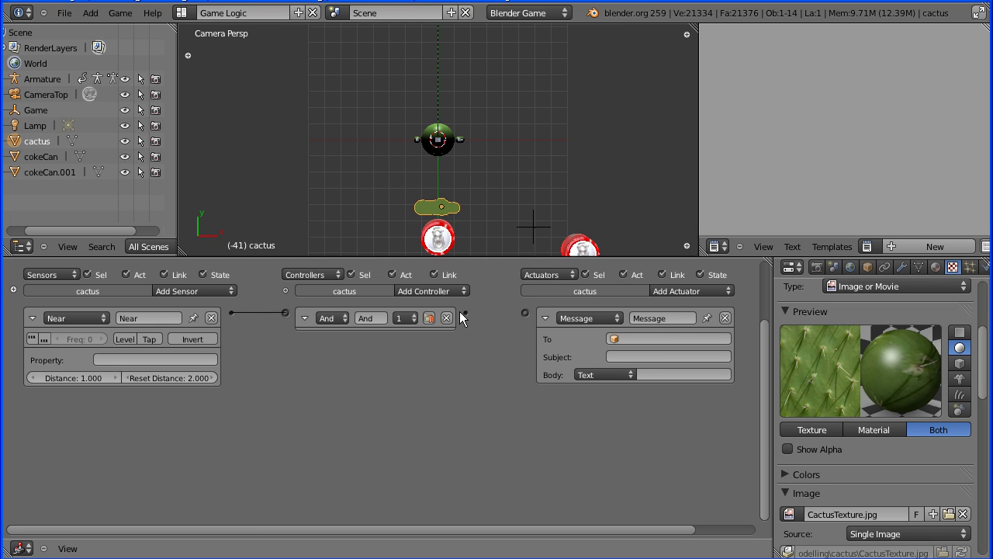
{"action": "left_click_drag", "start_coordinate": [516, 312], "coordinate": [524, 313]}
{"action": "left_click", "coordinate": [622, 356]}
{"action": "type", "text": "bounce"}
{"action": "key", "text": "Return"}
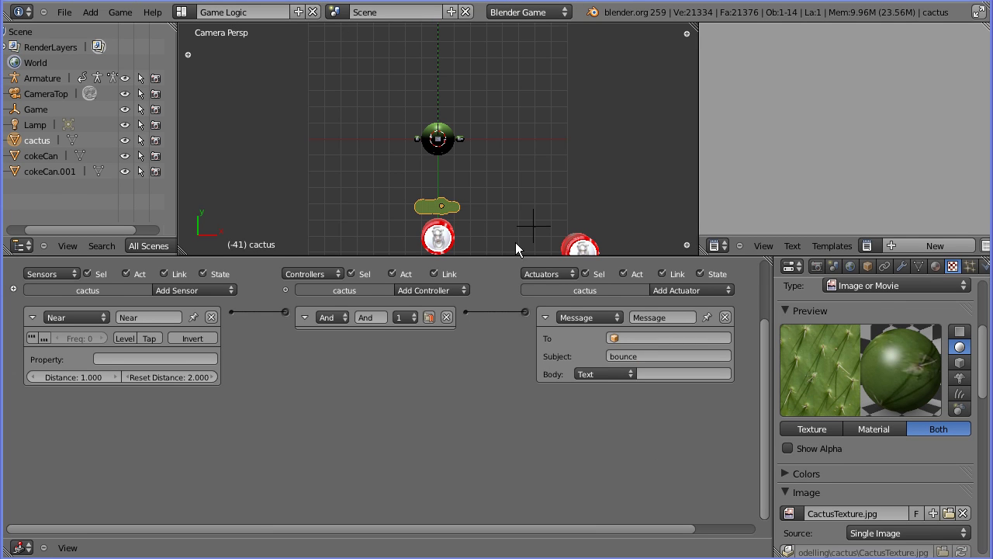
Step: Select the Armature and add a Message sensor with subject 'bounce'
{"action": "right_click", "coordinate": [437, 144]}
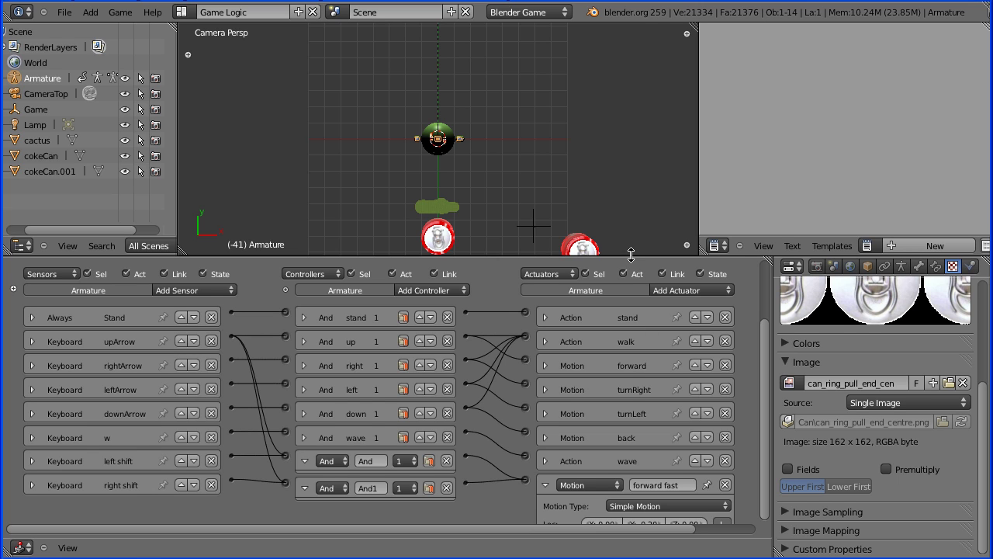
{"action": "left_click_drag", "start_coordinate": [631, 255], "coordinate": [629, 221]}
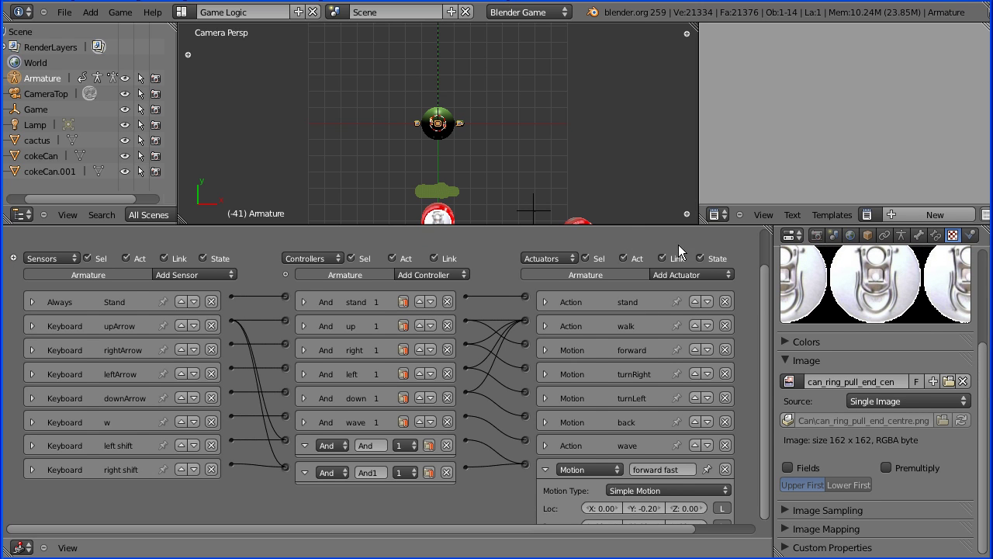
{"action": "scroll", "coordinate": [765, 318], "scroll_direction": "down", "scroll_amount": 2}
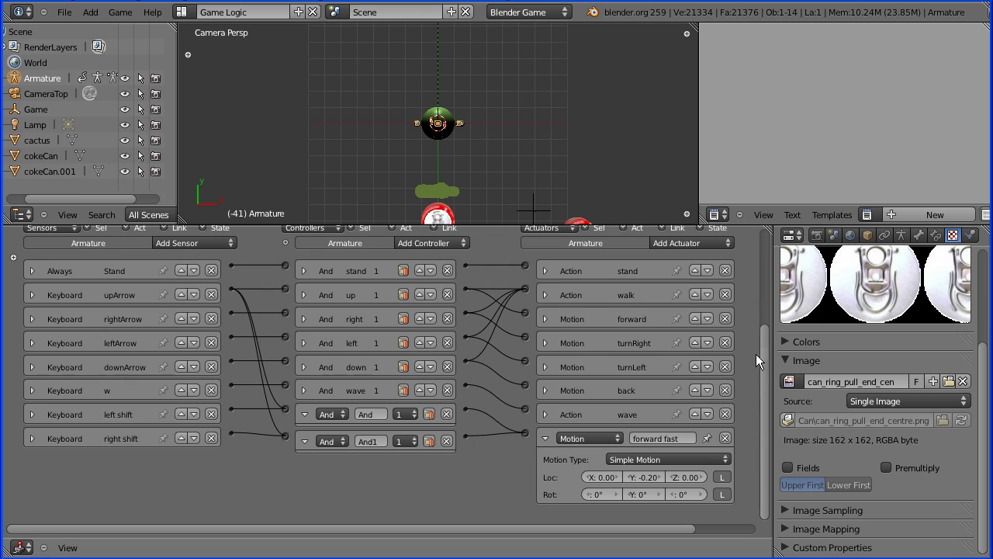
{"action": "left_click", "coordinate": [176, 244]}
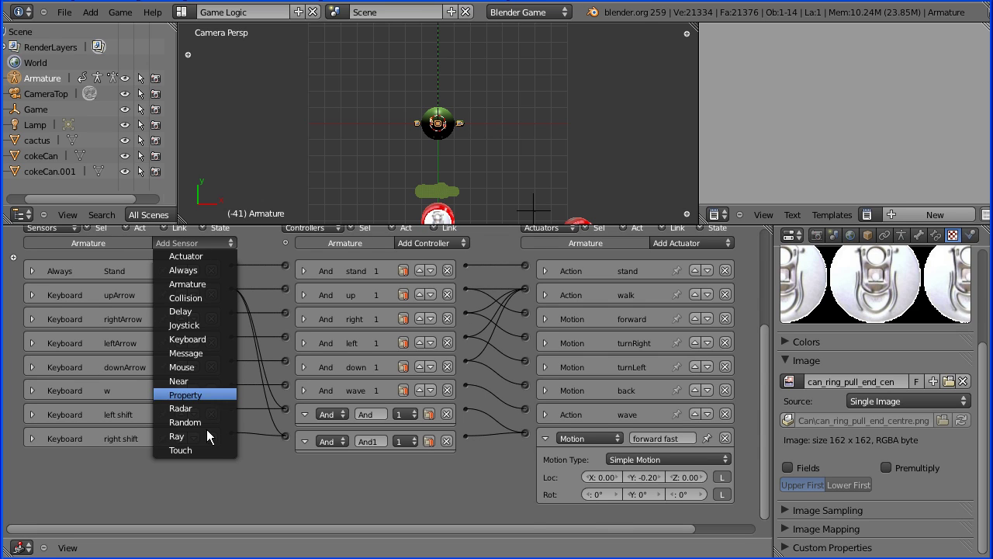
{"action": "left_click", "coordinate": [191, 354]}
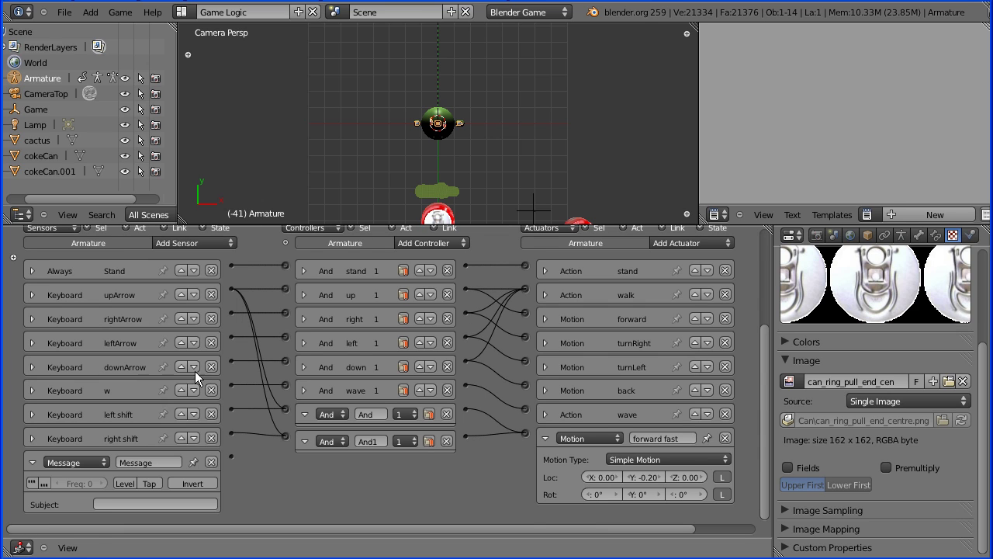
{"action": "left_click", "coordinate": [109, 506]}
{"action": "type", "text": "bounce"}
{"action": "key", "text": "Return"}
Step: Link the Message sensor via a new And2 controller to a Motion actuator with Loc Y 2
{"action": "left_click", "coordinate": [445, 244]}
{"action": "left_click", "coordinate": [437, 253]}
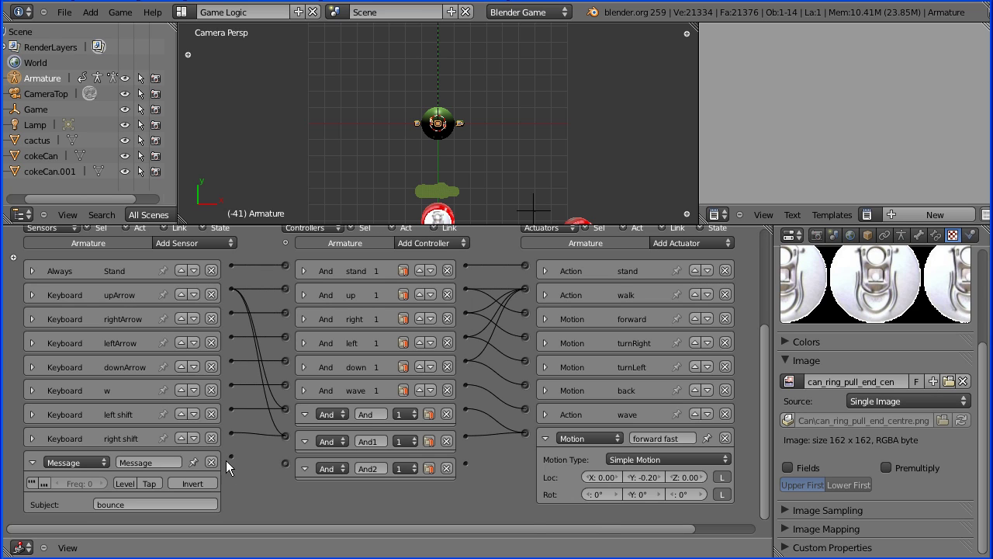
{"action": "left_click_drag", "start_coordinate": [231, 456], "coordinate": [286, 462]}
{"action": "left_click", "coordinate": [543, 437]}
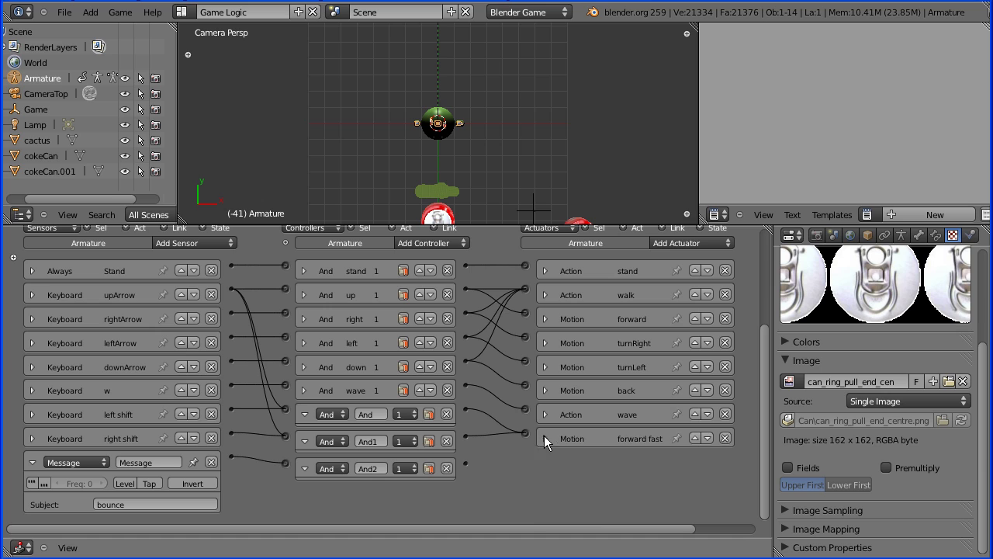
{"action": "left_click", "coordinate": [684, 244]}
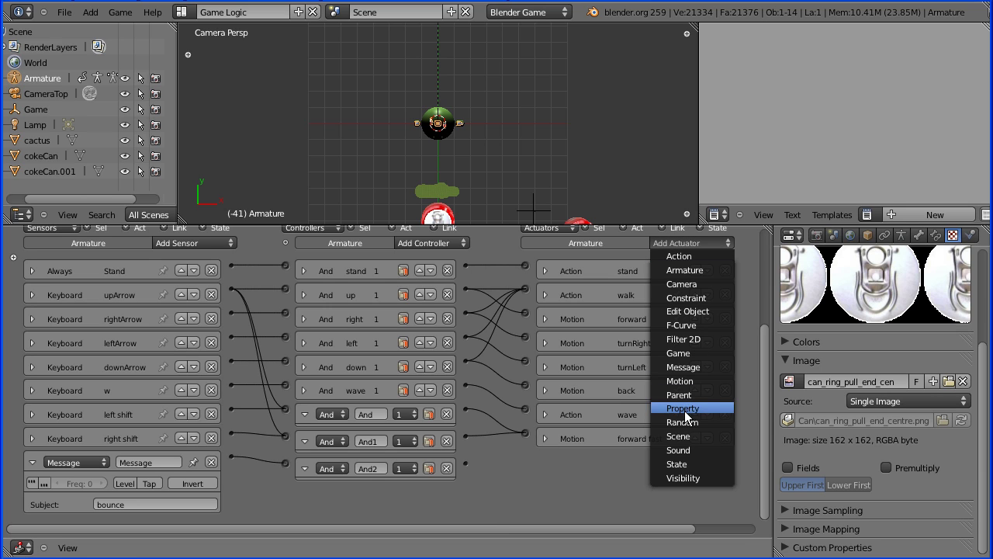
{"action": "left_click", "coordinate": [699, 381]}
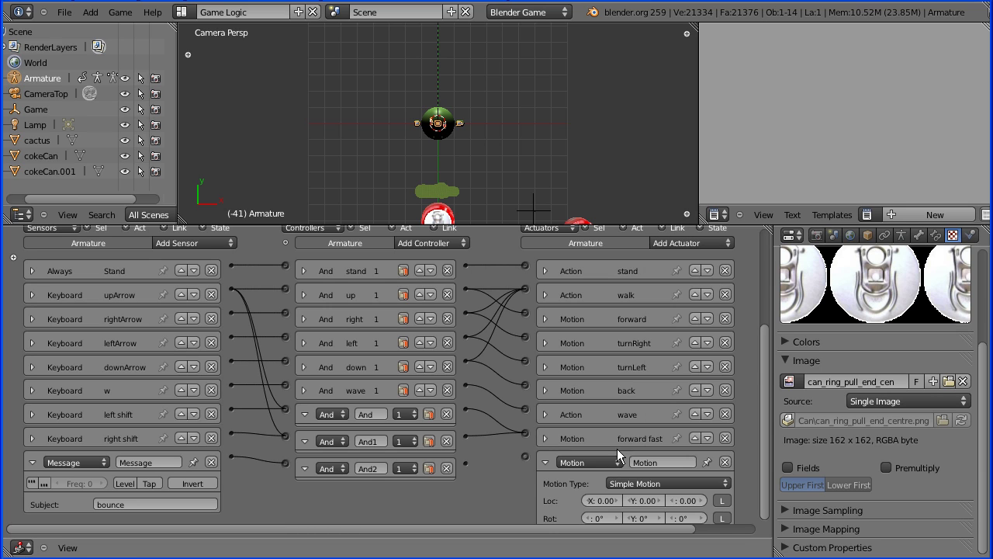
{"action": "left_click", "coordinate": [651, 502]}
{"action": "type", "text": "2"}
{"action": "key", "text": "Return"}
{"action": "left_click_drag", "start_coordinate": [528, 457], "coordinate": [527, 457]}
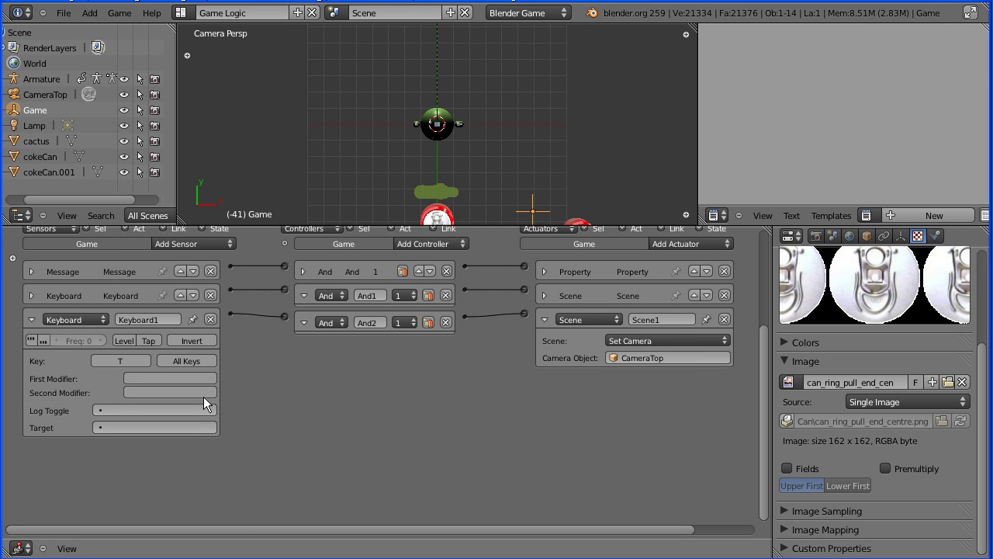
Step: Collapse Keyboard1, add a 'bounce' Message sensor to Game, and link it to new And3
{"action": "left_click", "coordinate": [31, 319]}
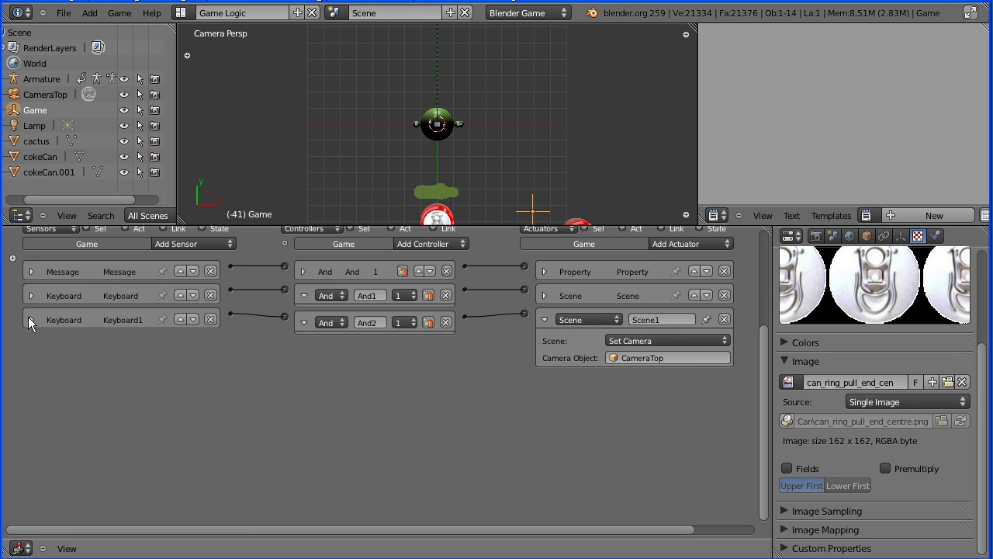
{"action": "left_click", "coordinate": [168, 249]}
{"action": "left_click", "coordinate": [210, 339]}
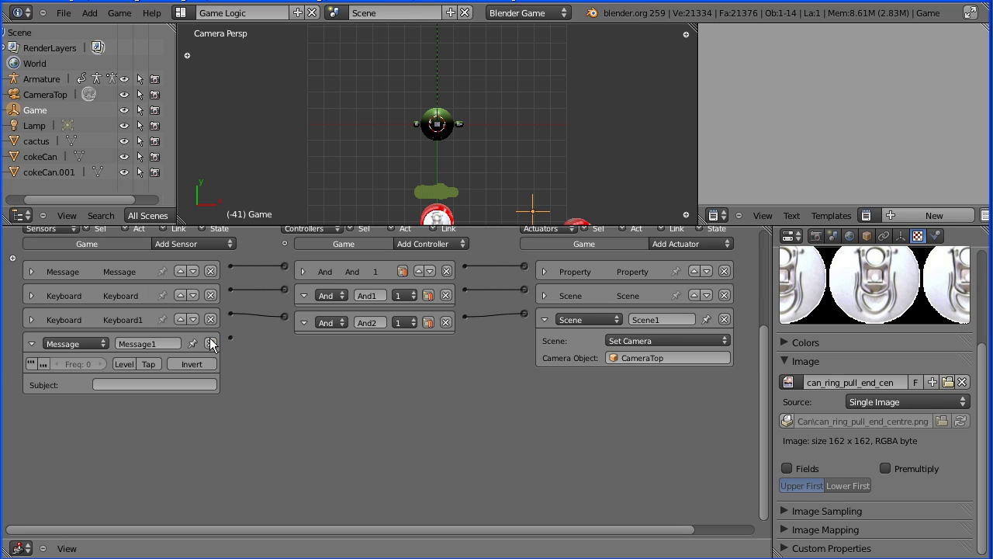
{"action": "left_click", "coordinate": [155, 386]}
{"action": "type", "text": "bounce"}
{"action": "left_click", "coordinate": [429, 245]}
{"action": "left_click", "coordinate": [419, 260]}
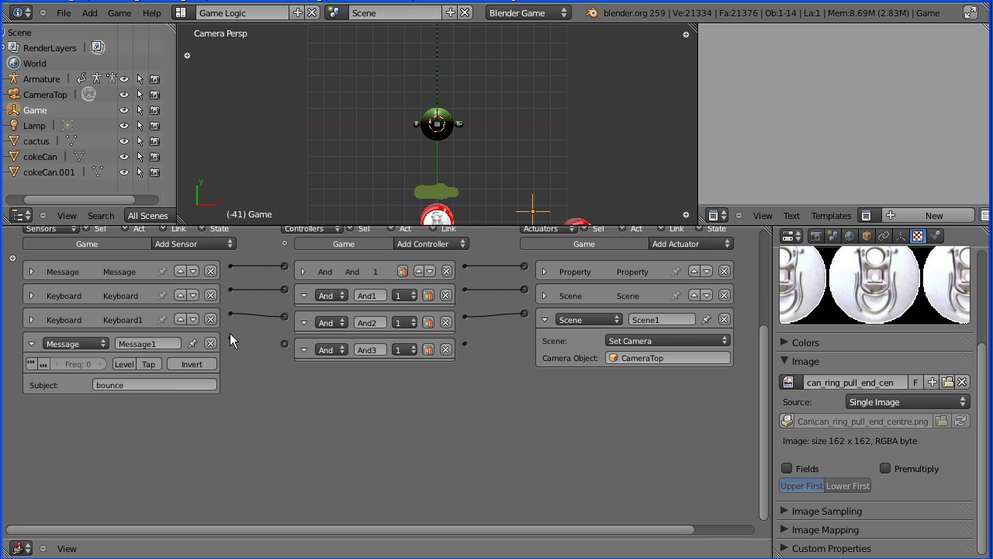
{"action": "left_click_drag", "start_coordinate": [284, 347], "coordinate": [285, 345]}
Step: Add an Integer game property named 'health' with value 10, then hide the sidebar
{"action": "left_click", "coordinate": [12, 258]}
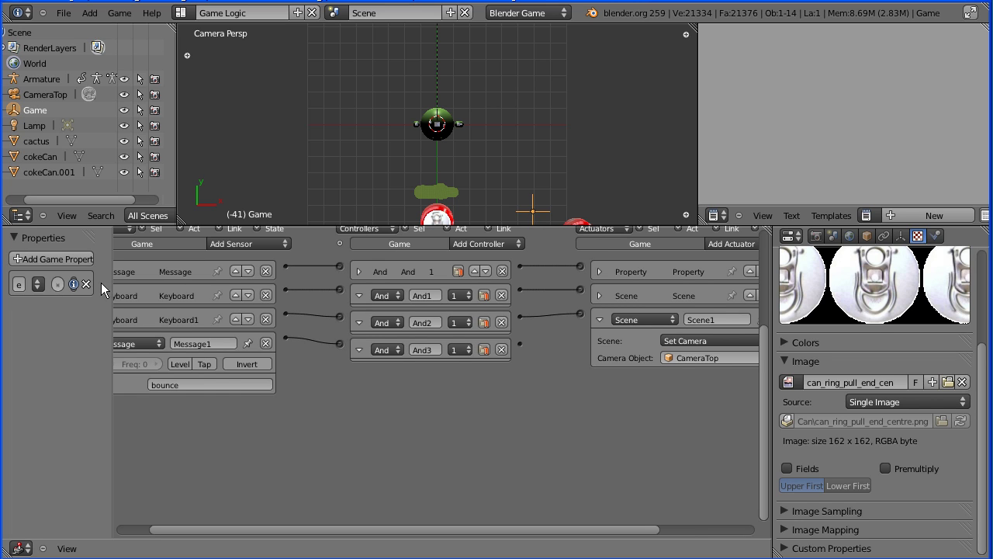
{"action": "left_click_drag", "start_coordinate": [111, 285], "coordinate": [193, 289]}
{"action": "left_click", "coordinate": [19, 263]}
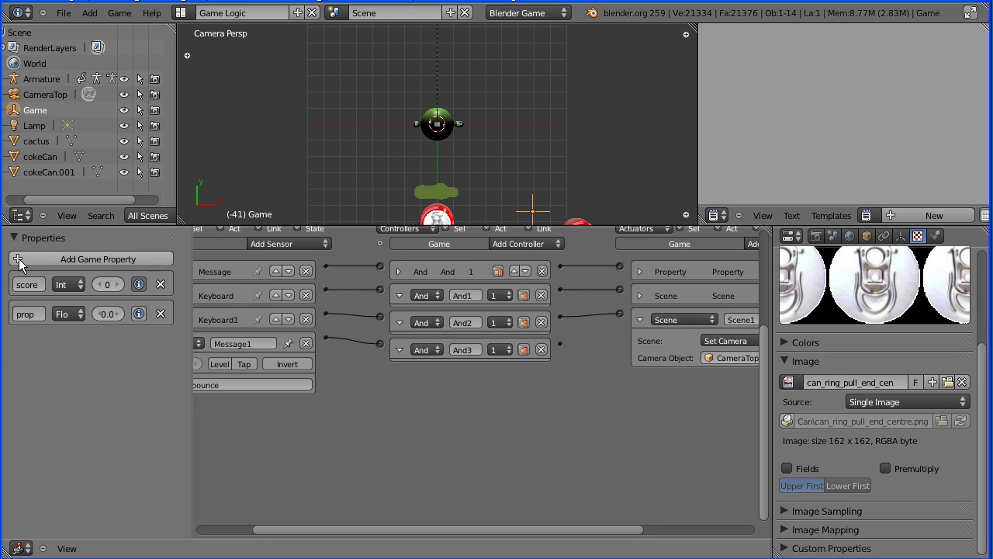
{"action": "left_click", "coordinate": [29, 317]}
{"action": "type", "text": "health"}
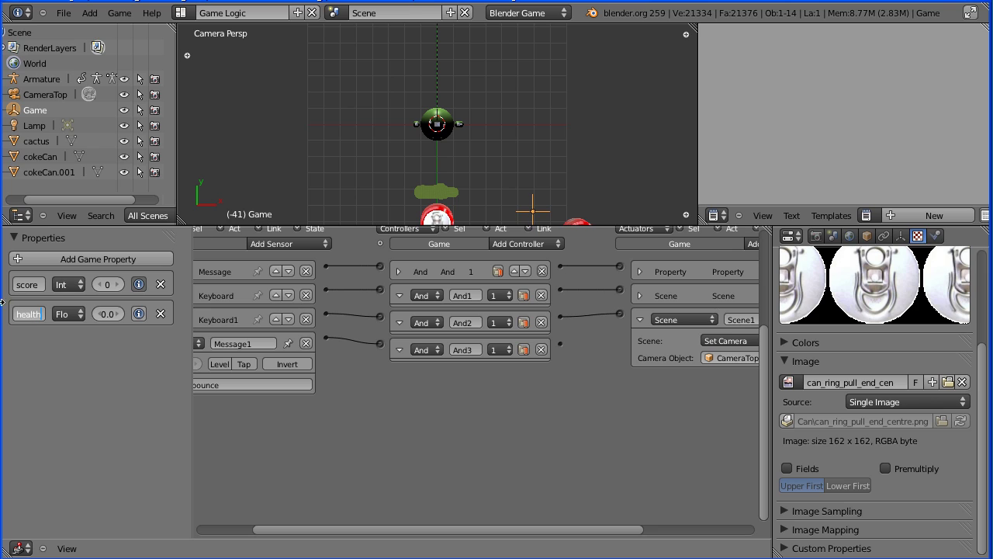
{"action": "key", "text": "Return"}
{"action": "left_click", "coordinate": [64, 314]}
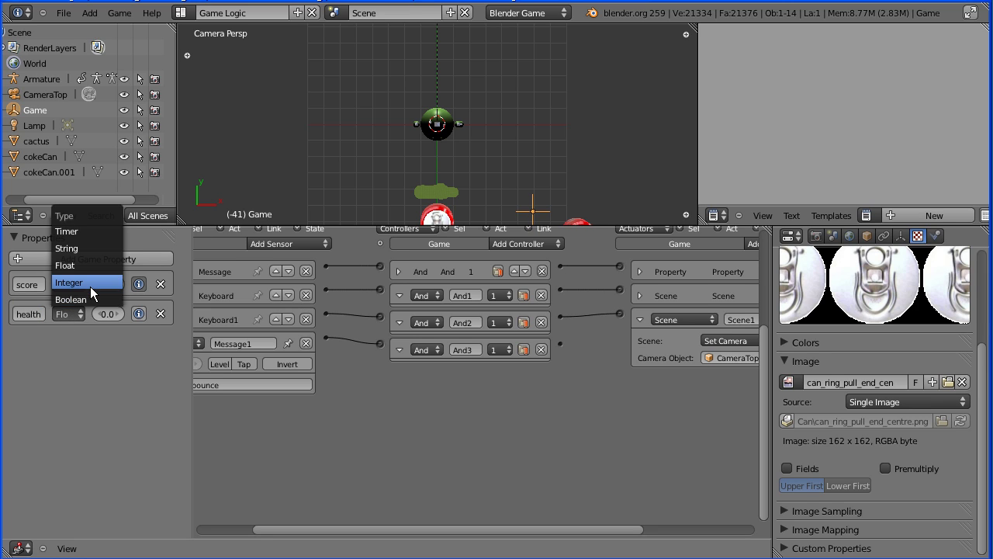
{"action": "left_click", "coordinate": [90, 284]}
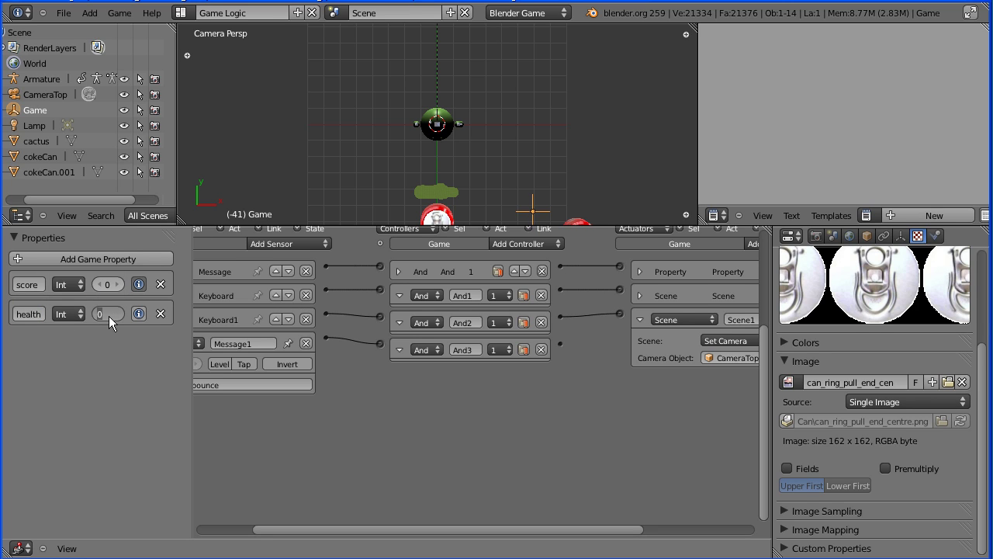
{"action": "type", "text": "10"}
{"action": "left_click", "coordinate": [142, 313]}
{"action": "left_click_drag", "start_coordinate": [192, 410], "coordinate": [16, 410]}
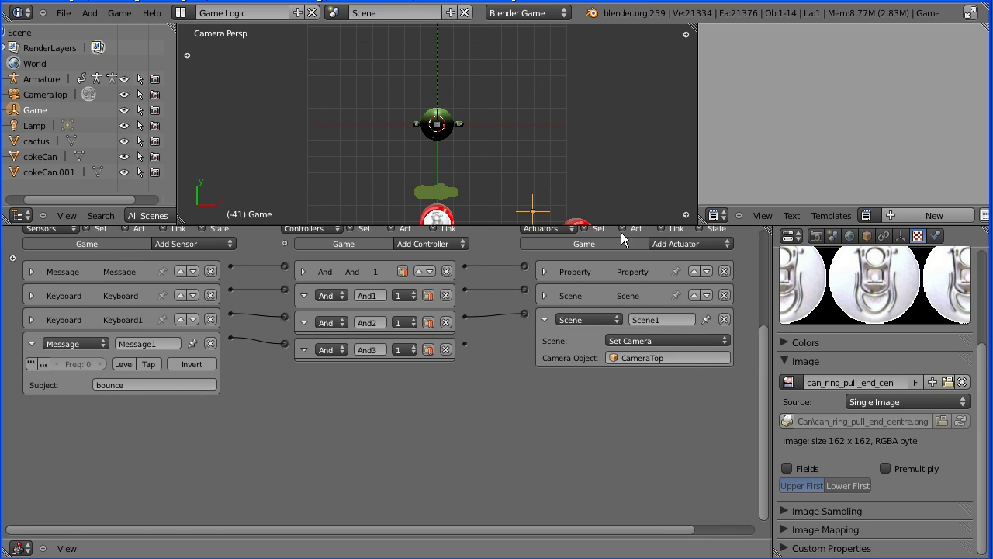
Step: Add a Property actuator adding -1 to health, wire And3 to it, and enlarge the 3D view
{"action": "left_click", "coordinate": [685, 245]}
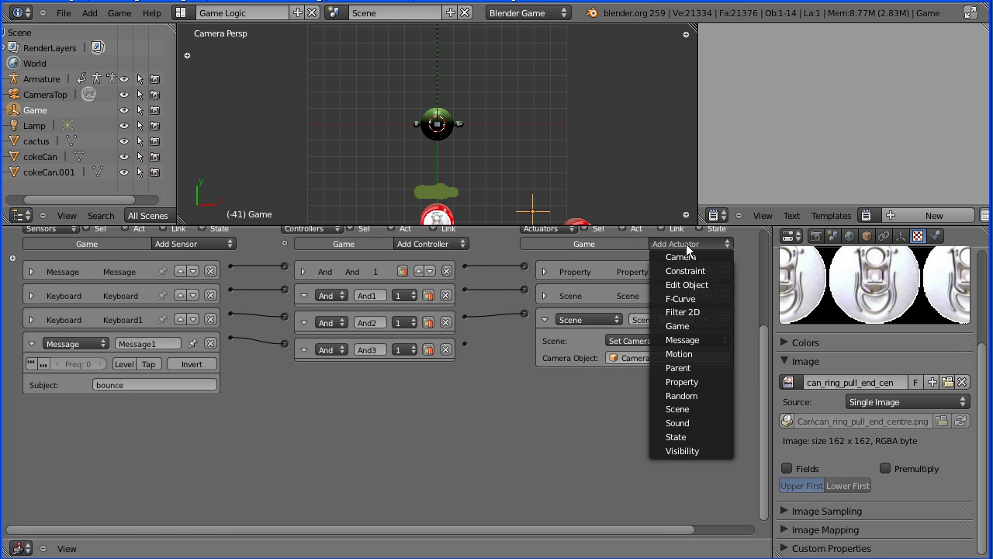
{"action": "left_click", "coordinate": [715, 382]}
{"action": "left_click", "coordinate": [664, 402]}
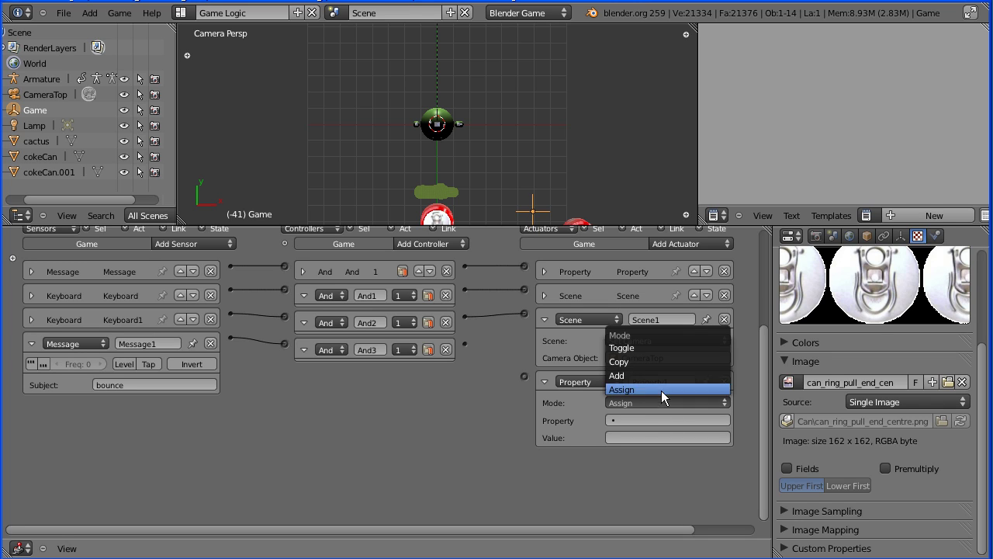
{"action": "left_click", "coordinate": [656, 374]}
{"action": "left_click", "coordinate": [638, 438]}
{"action": "type", "text": "-1"}
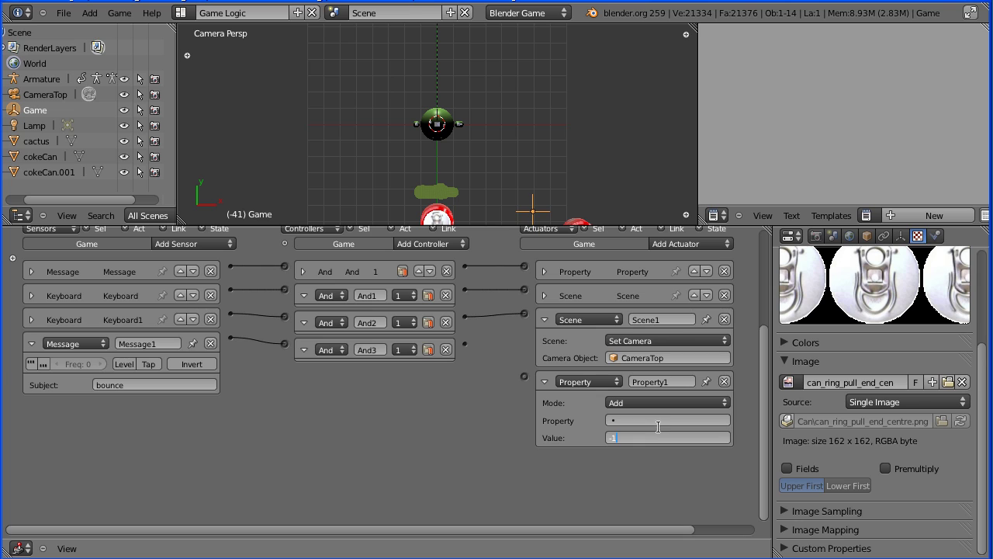
{"action": "key", "text": "Return"}
{"action": "left_click", "coordinate": [644, 421]}
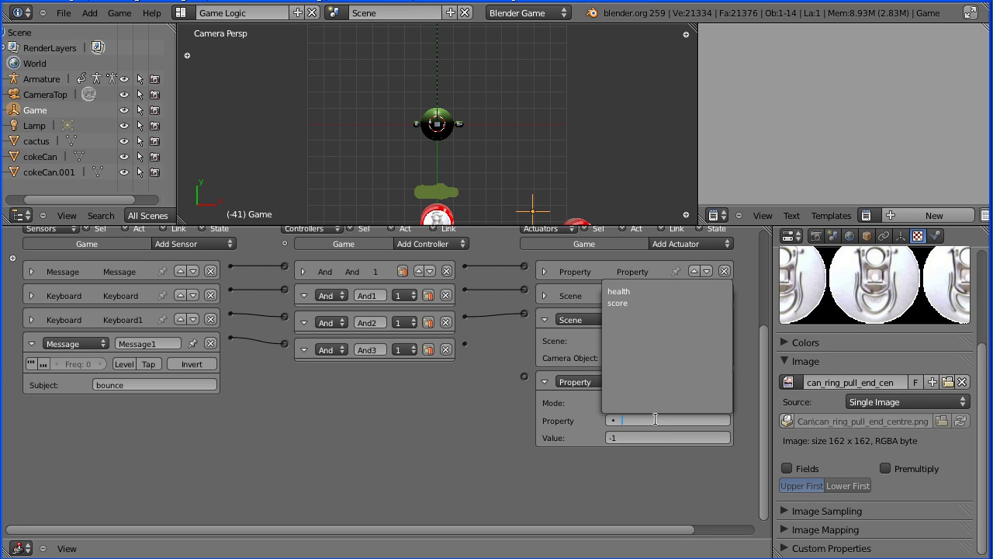
{"action": "left_click", "coordinate": [634, 288]}
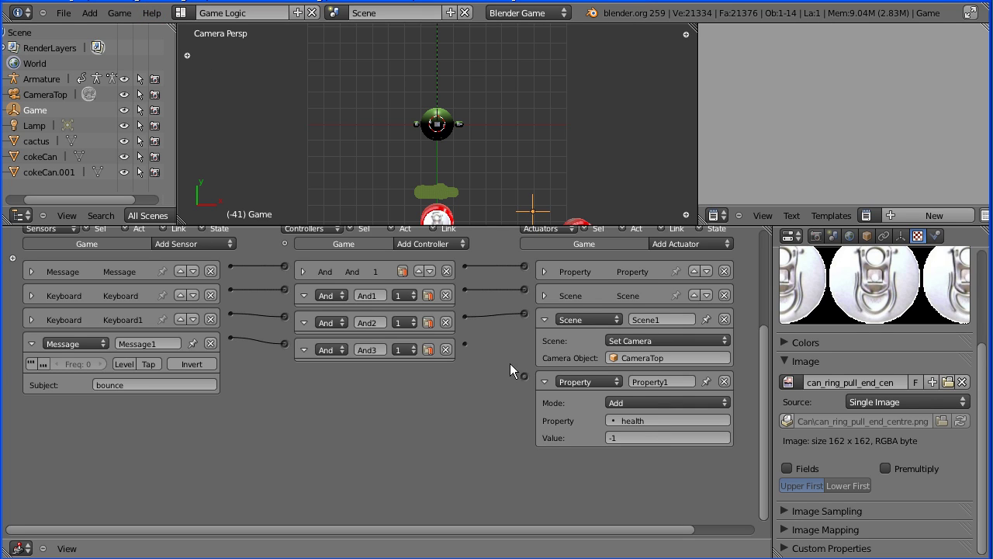
{"action": "left_click_drag", "start_coordinate": [464, 347], "coordinate": [525, 377]}
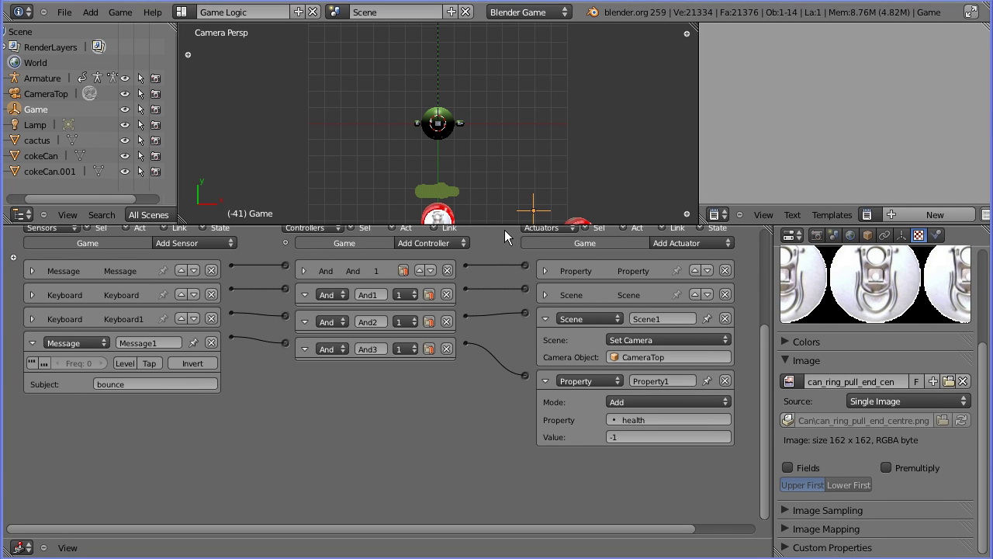
{"action": "left_click_drag", "start_coordinate": [505, 224], "coordinate": [502, 364]}
Step: Duplicate the right-hand coke can and place the copy below the others
{"action": "scroll", "coordinate": [497, 173], "scroll_direction": "down", "scroll_amount": 3}
{"action": "middle_click_drag", "start_coordinate": [457, 267], "coordinate": [456, 178], "text": "shift"}
{"action": "right_click", "coordinate": [545, 196]}
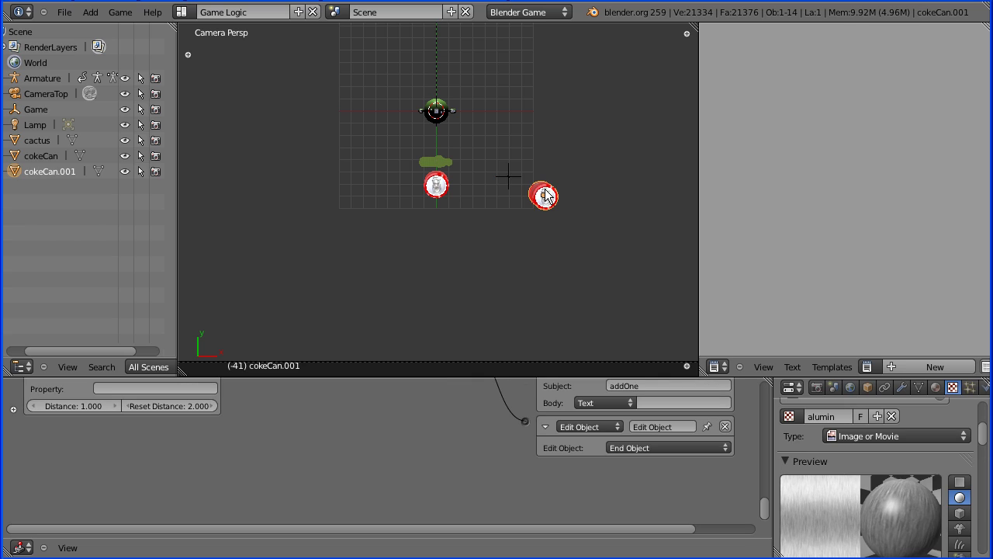
{"action": "key", "text": "shift+d"}
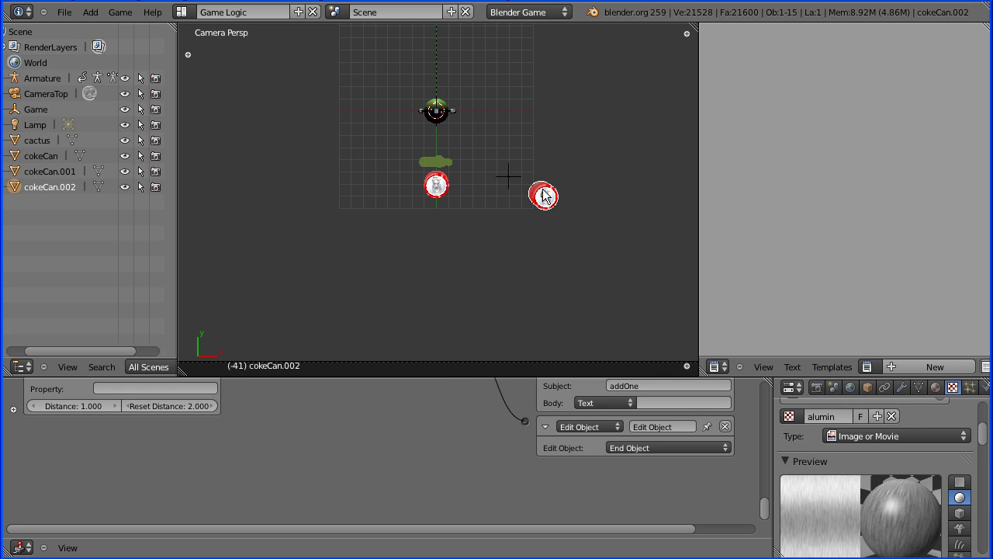
{"action": "left_click", "coordinate": [479, 288]}
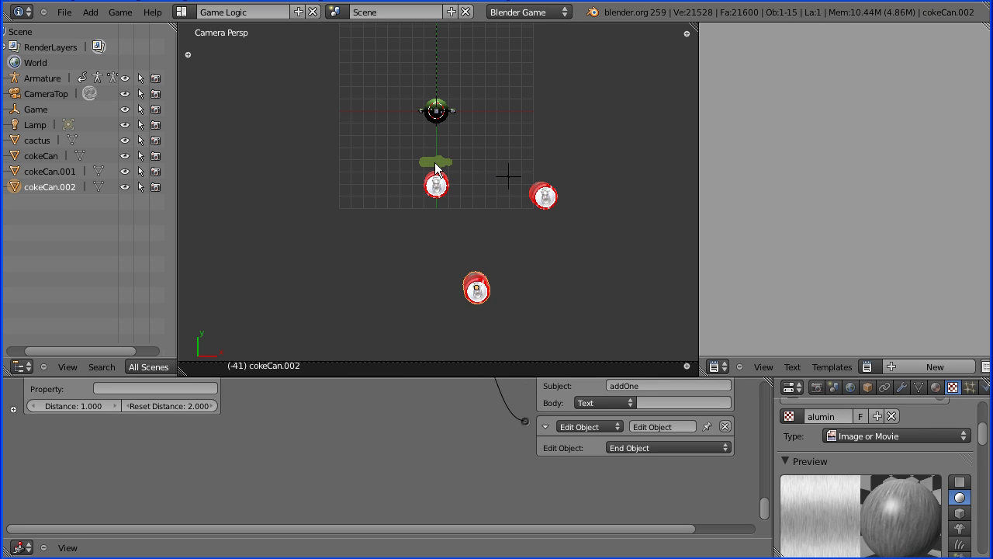
Step: Make four copies of the cactus and scatter them among the coke cans
{"action": "right_click", "coordinate": [437, 165]}
{"action": "key", "text": "shift+d"}
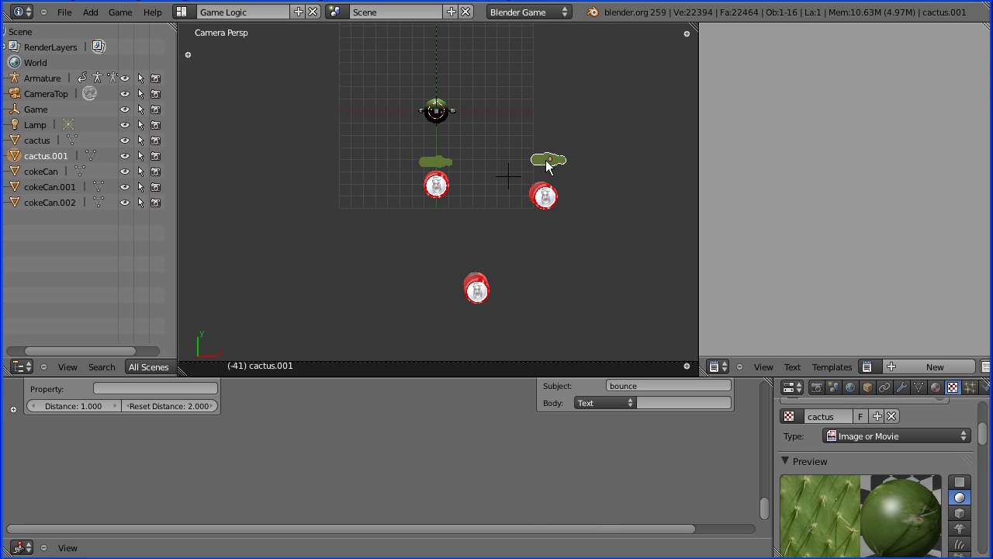
{"action": "left_click", "coordinate": [547, 161]}
{"action": "key", "text": "shift+d"}
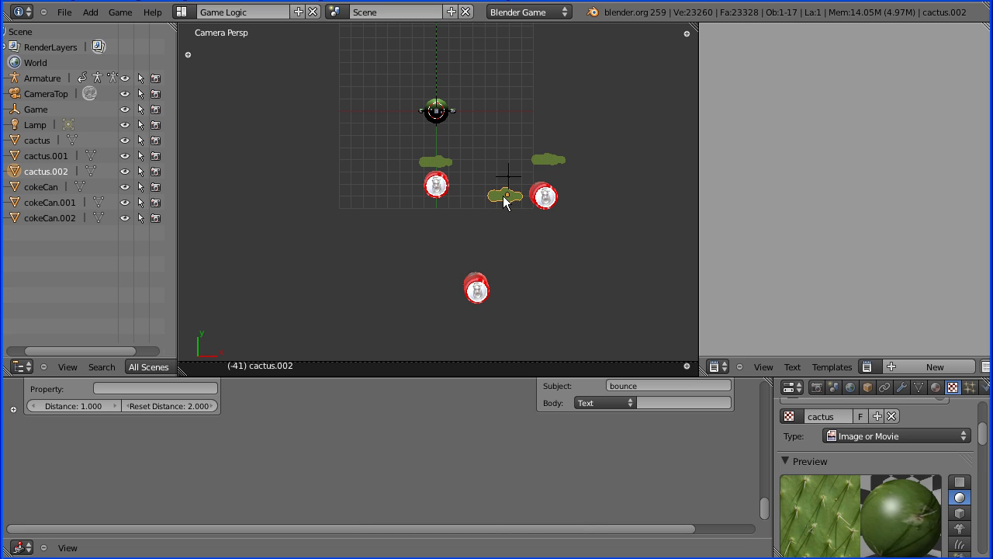
{"action": "left_click", "coordinate": [503, 200]}
{"action": "key", "text": "shift+d"}
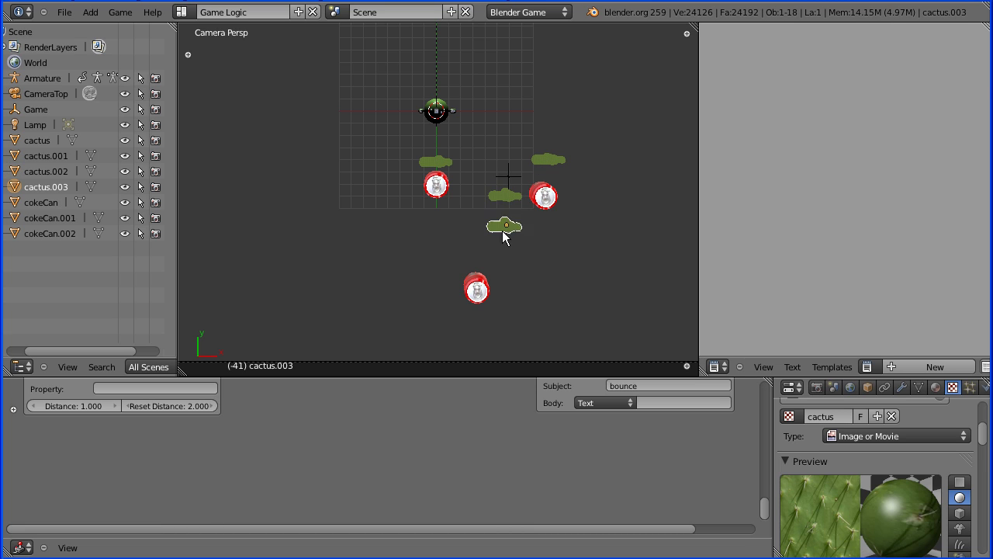
{"action": "left_click", "coordinate": [490, 262]}
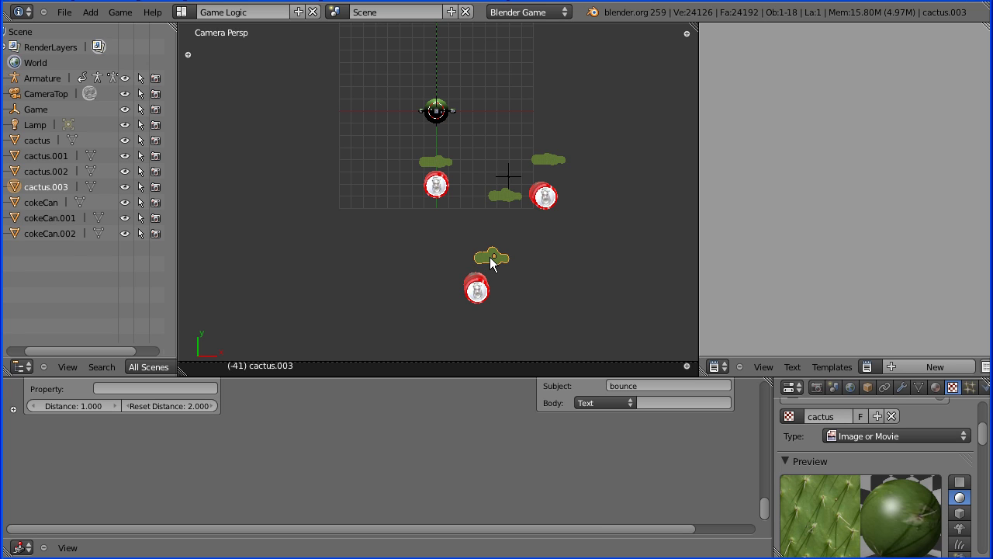
{"action": "key", "text": "shift+d"}
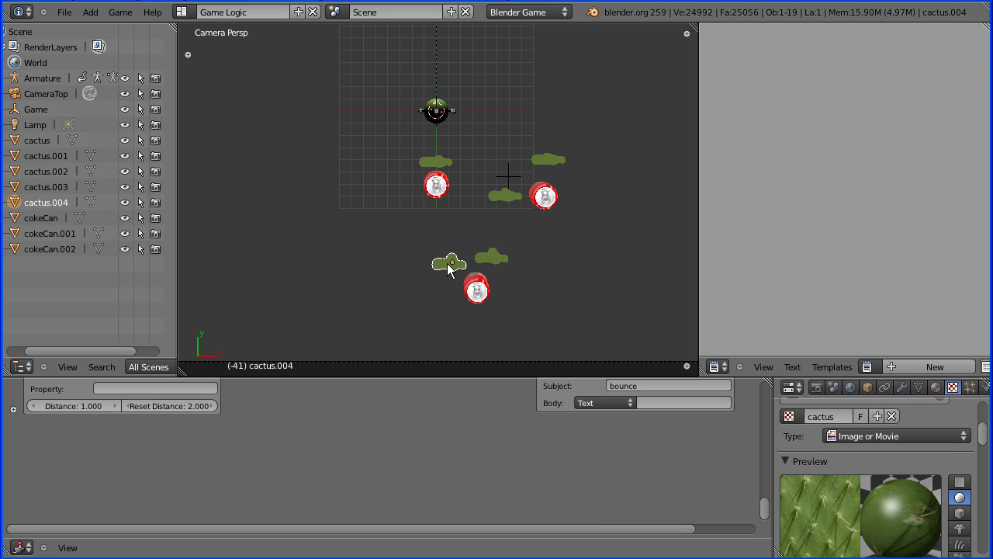
{"action": "left_click", "coordinate": [442, 262]}
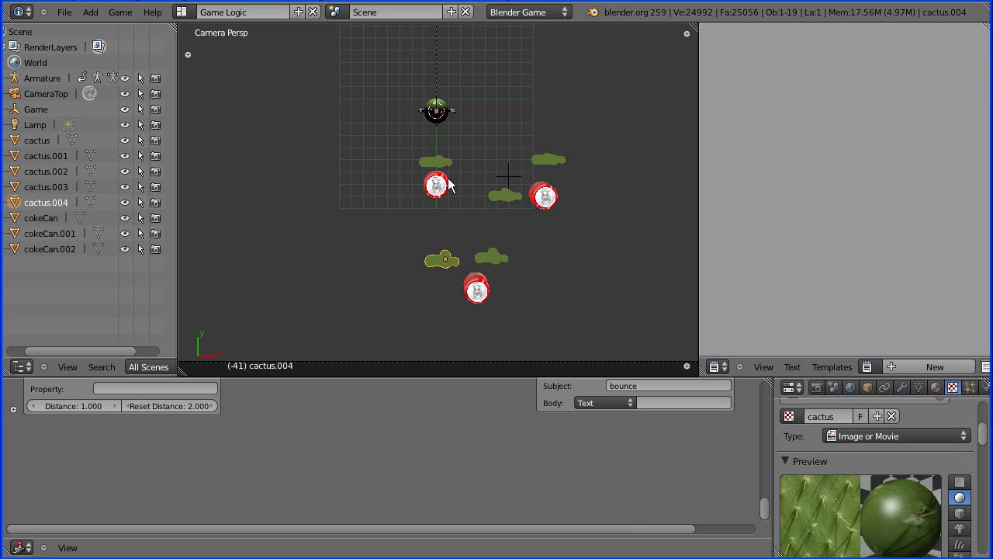
{"action": "right_click", "coordinate": [558, 160]}
Step: Rotate cactus.001 through cactus.004 to different tilts, then bring up the Render tab's game settings
{"action": "key", "text": "r"}
{"action": "left_click", "coordinate": [582, 169]}
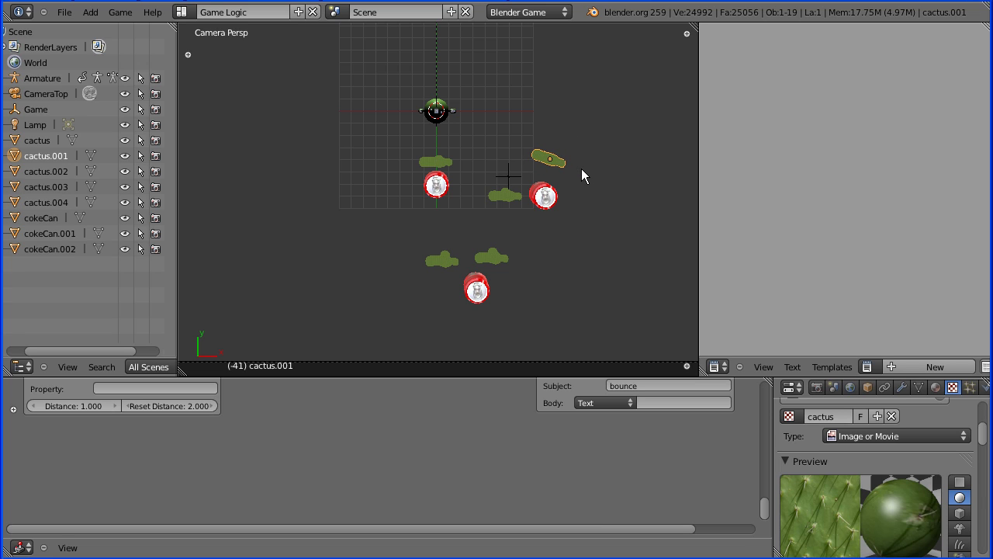
{"action": "right_click", "coordinate": [505, 196]}
{"action": "key", "text": "r"}
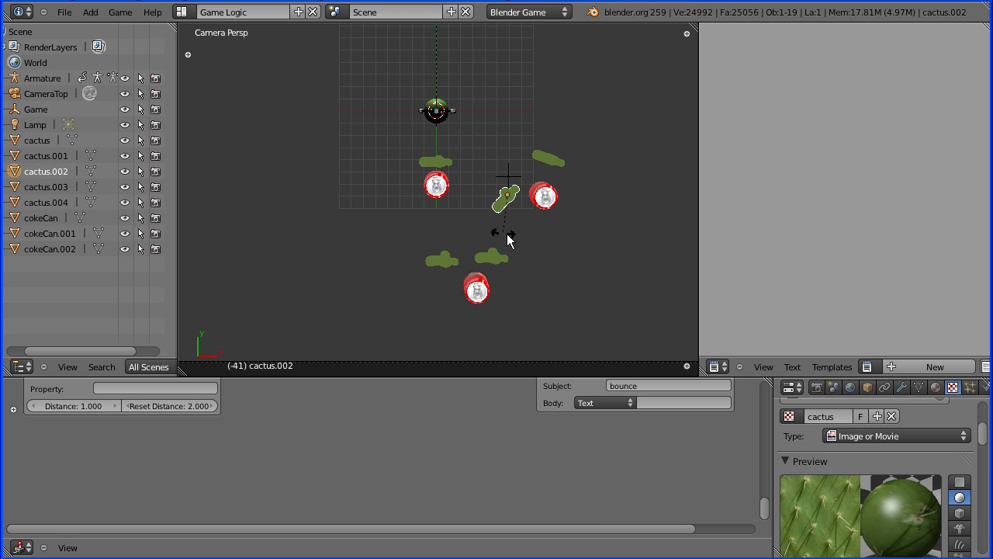
{"action": "left_click", "coordinate": [504, 256]}
{"action": "right_click", "coordinate": [495, 263]}
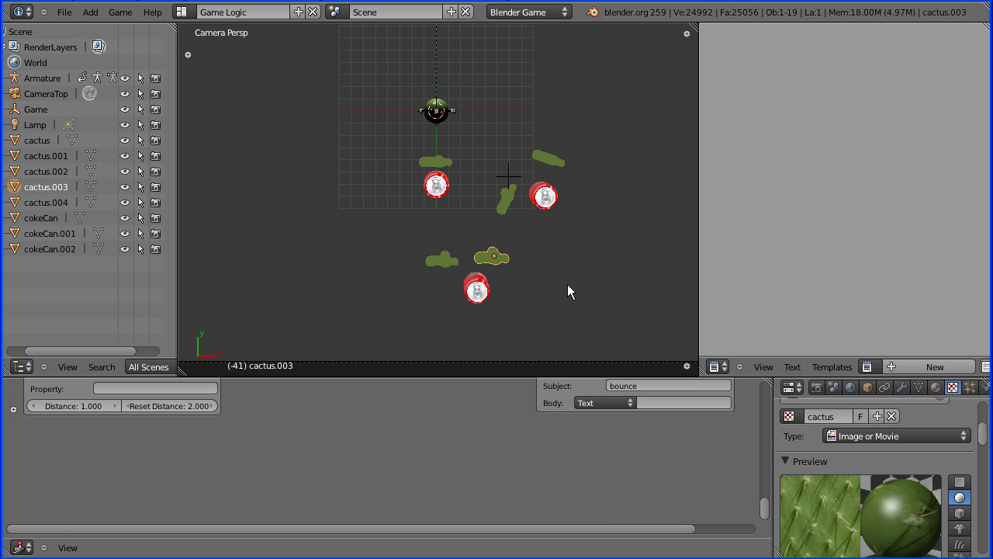
{"action": "key", "text": "r"}
{"action": "left_click", "coordinate": [534, 314]}
{"action": "right_click", "coordinate": [437, 264]}
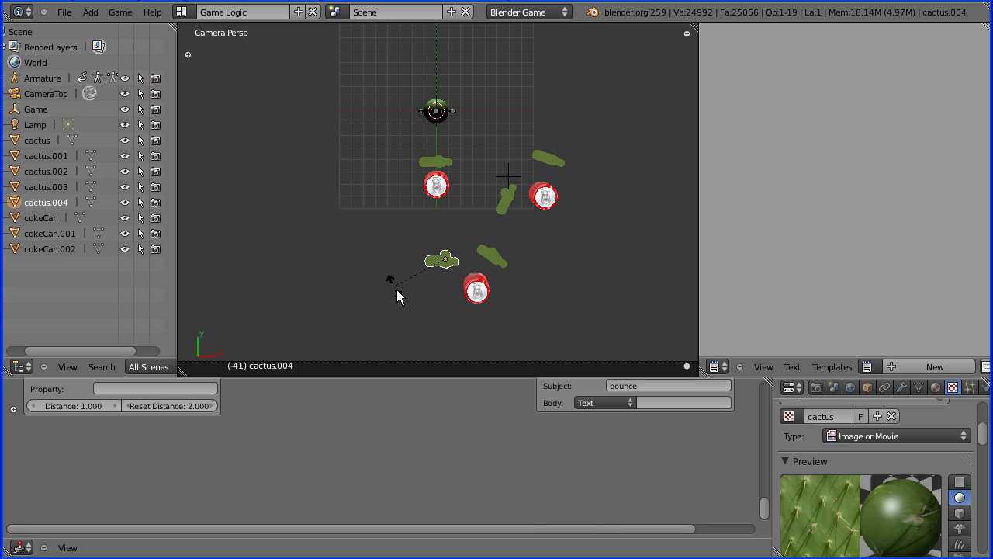
{"action": "key", "text": "r"}
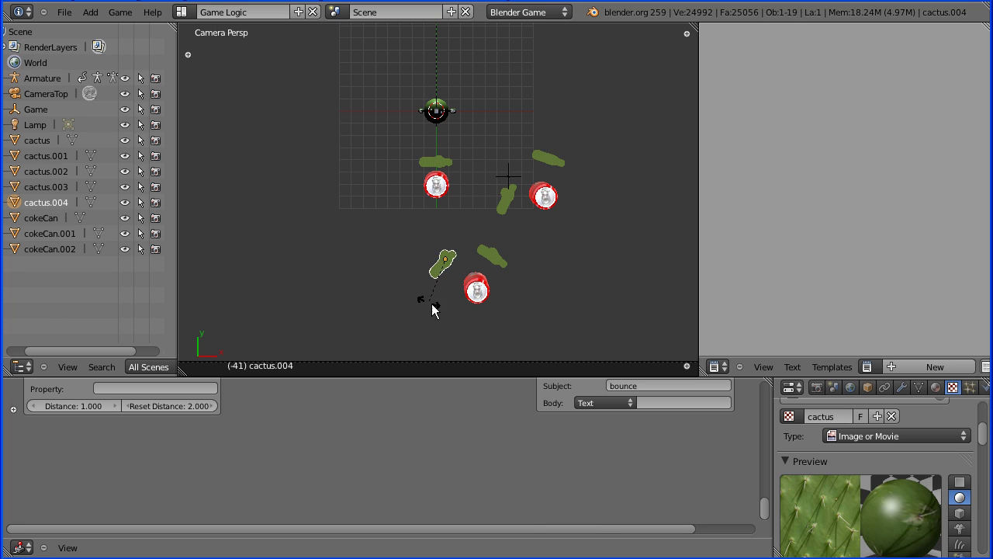
{"action": "left_click", "coordinate": [432, 282]}
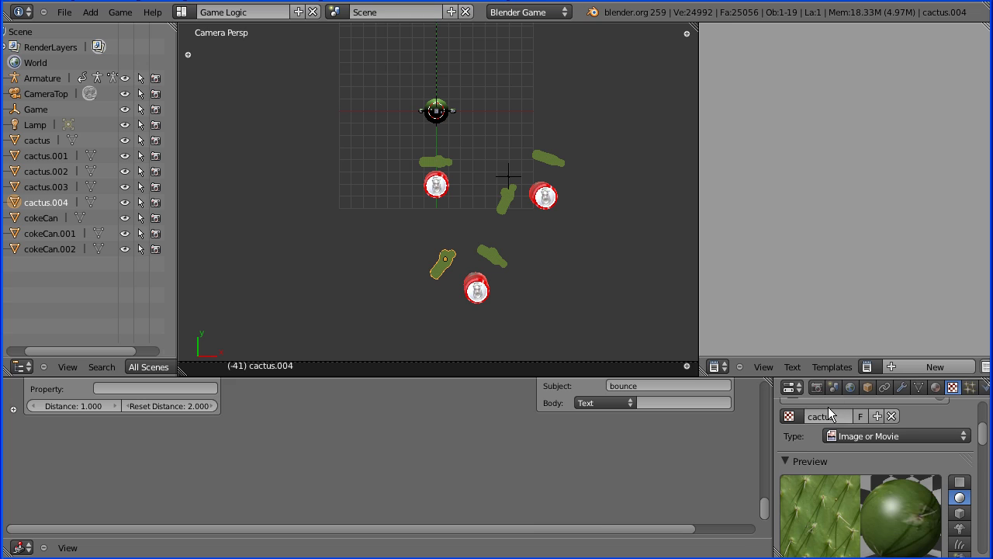
{"action": "left_click", "coordinate": [816, 388]}
Step: Start the game and steer the Android with the arrow keys into the first can
{"action": "left_click", "coordinate": [831, 454]}
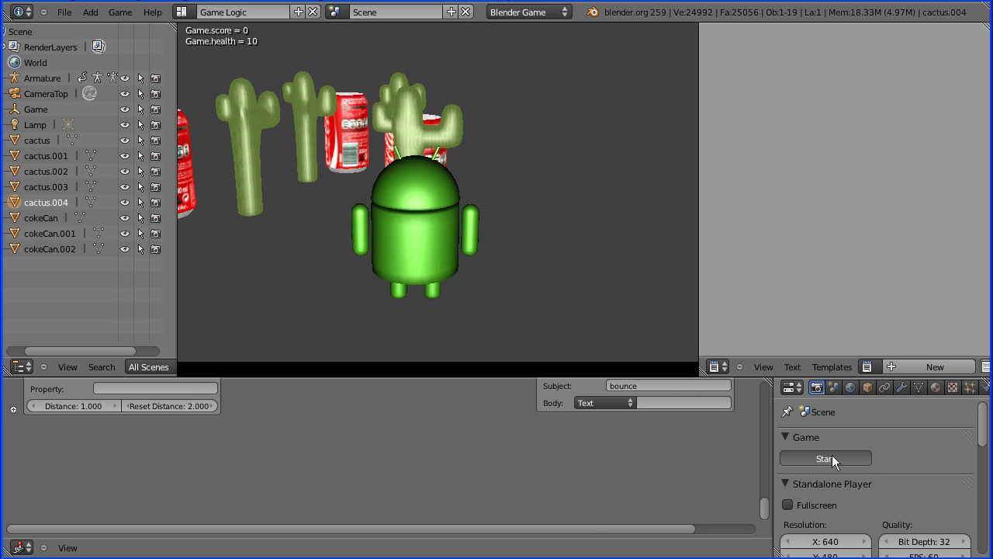
{"action": "key", "text": "Left"}
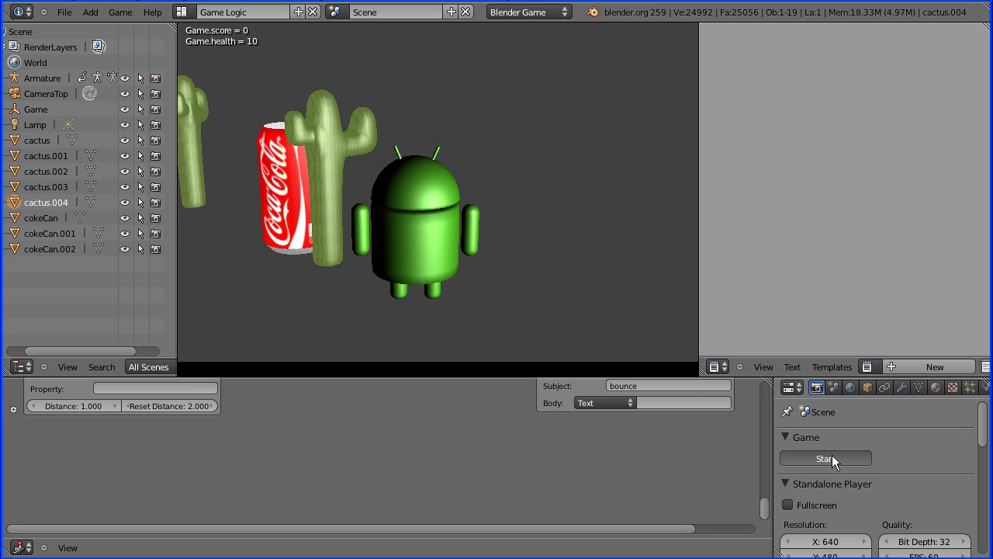
{"action": "key", "text": "Right"}
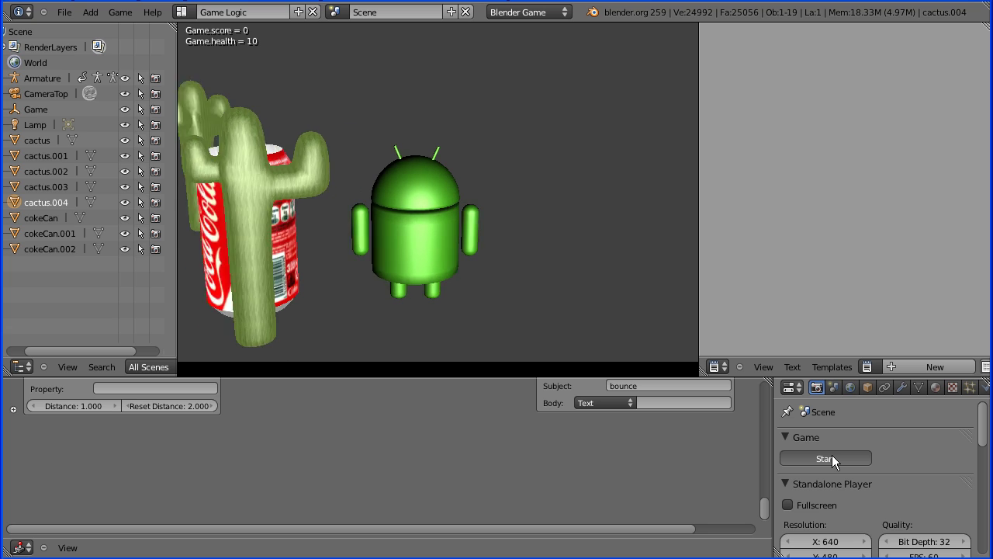
{"action": "key", "text": "Right"}
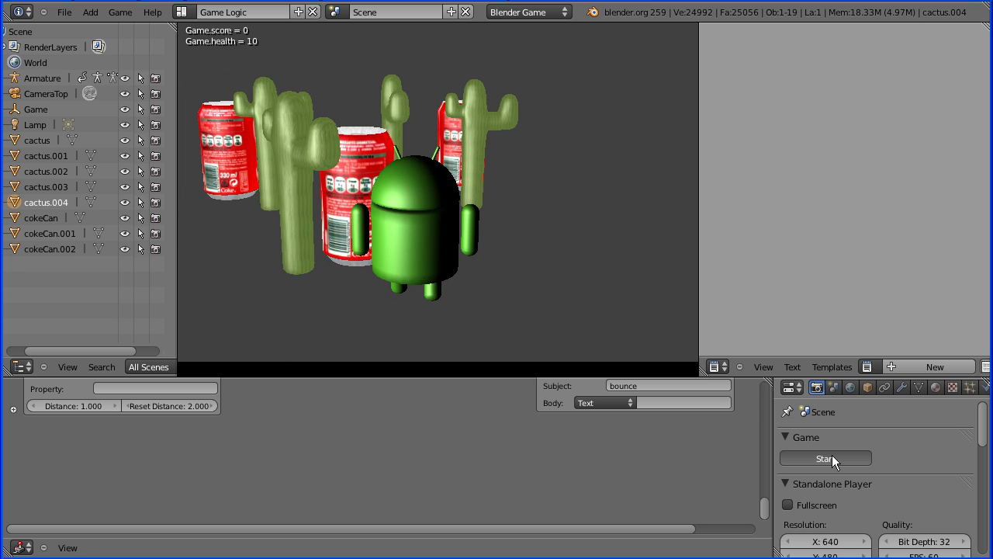
{"action": "key", "text": "Left"}
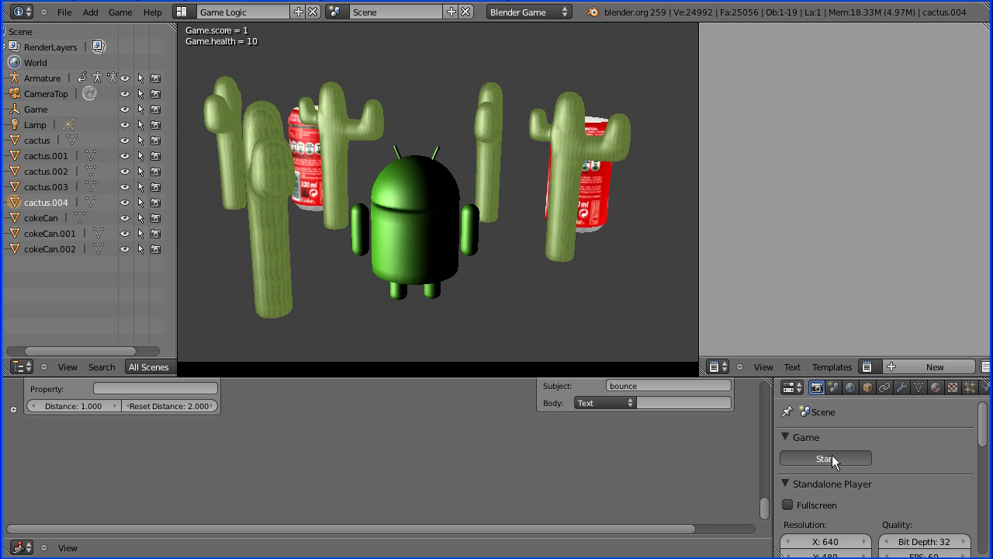
{"action": "key", "text": "Left"}
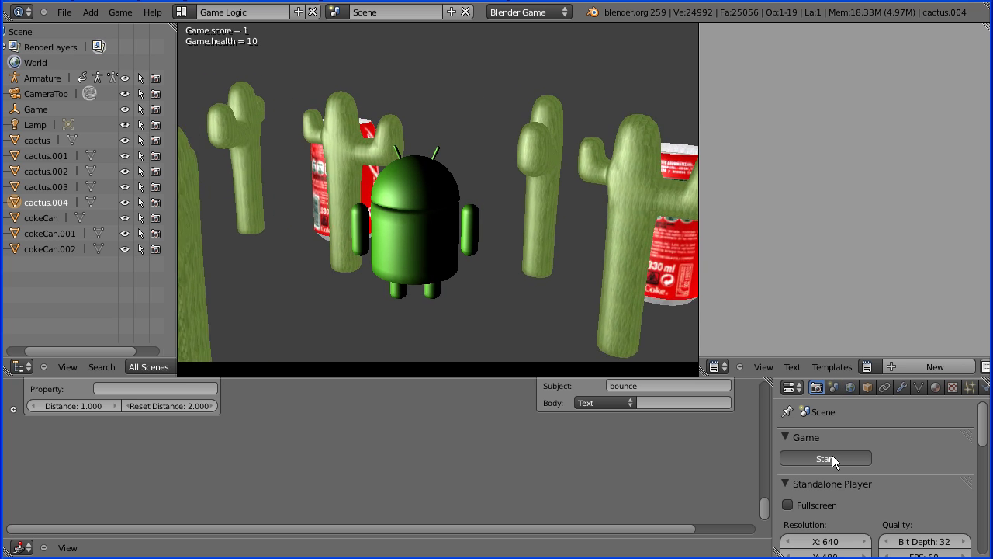
Step: Bump a cactus to drop health to 7, then collect a second can for score 2
{"action": "key", "text": "Left"}
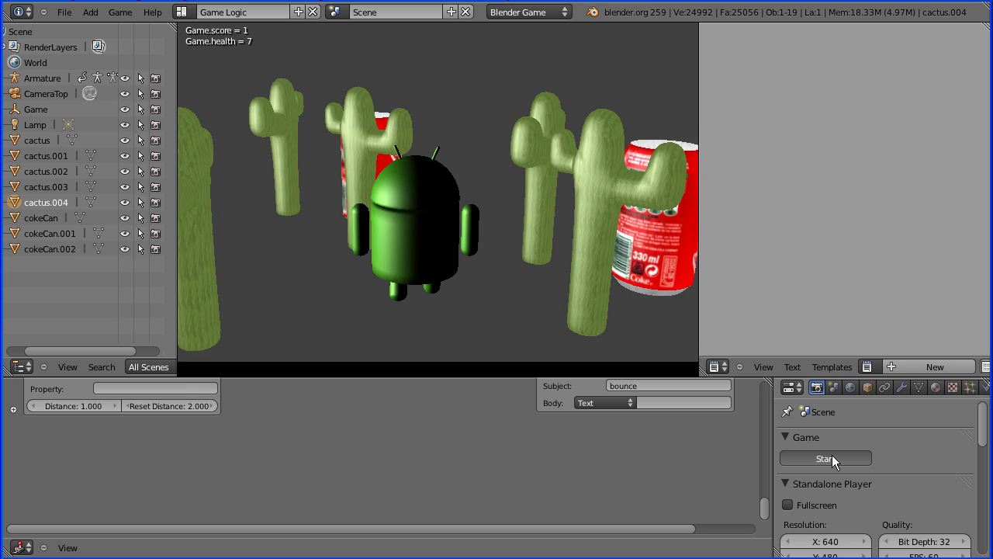
{"action": "key", "text": "Left"}
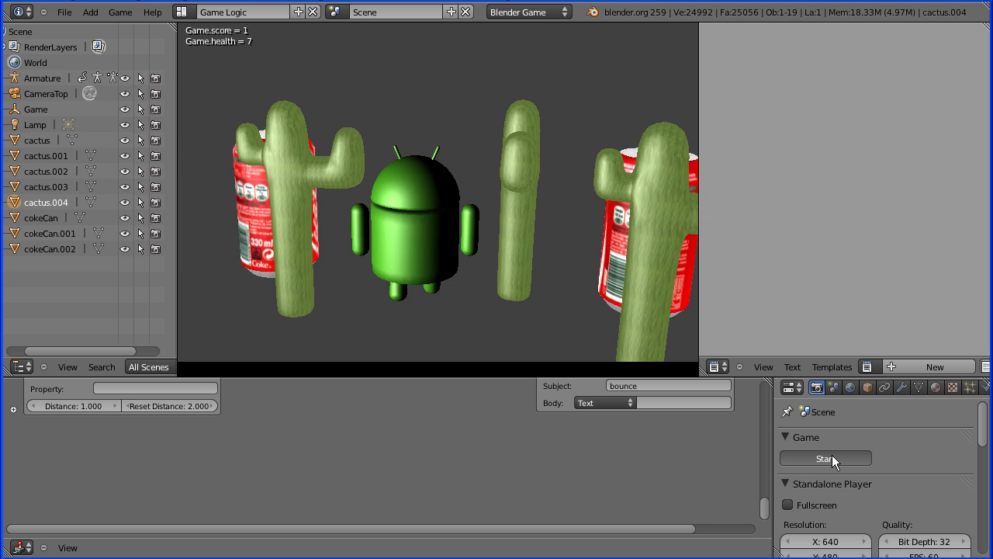
{"action": "key", "text": "Left"}
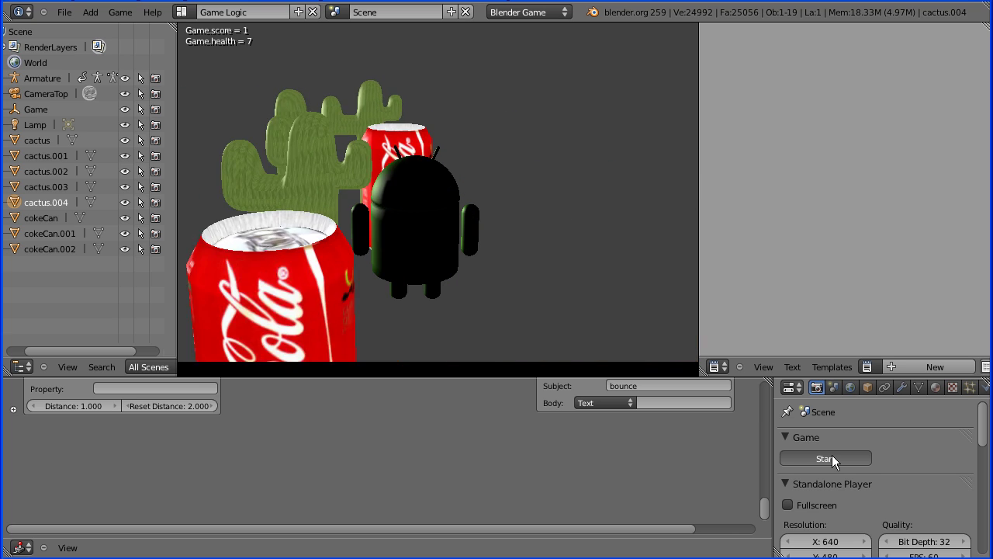
{"action": "key", "text": "Left"}
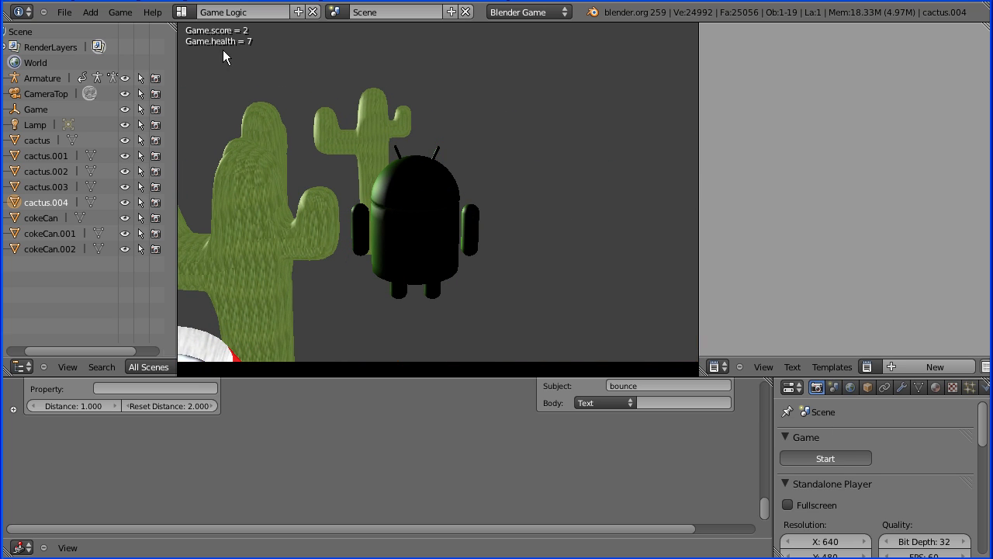
{"action": "key", "text": "Left"}
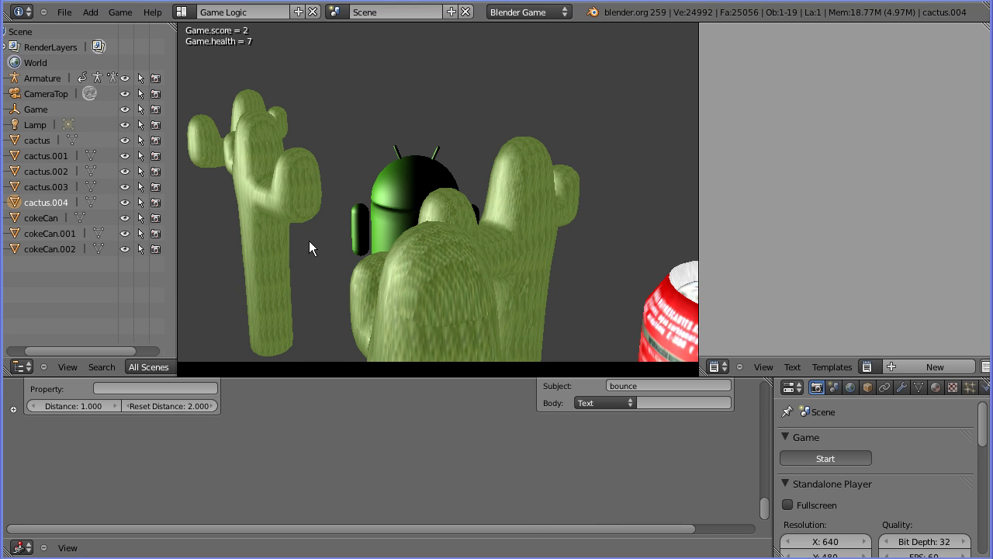